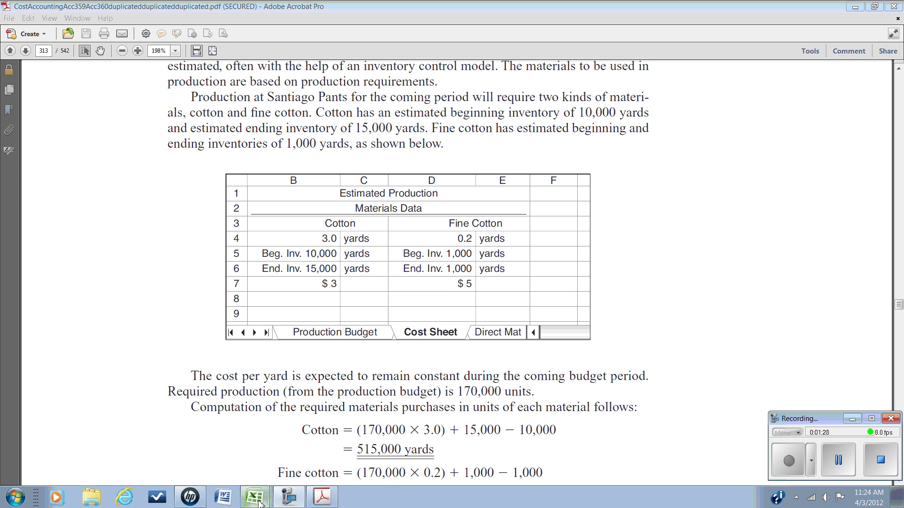
Step: Switch to the Comprehensive Budget Example workbook in Excel and fill the Fine Cotton budget cells C20:C27 with yellow
{"action": "mouse_move", "coordinate": [254, 498]}
{"action": "left_click", "coordinate": [268, 473]}
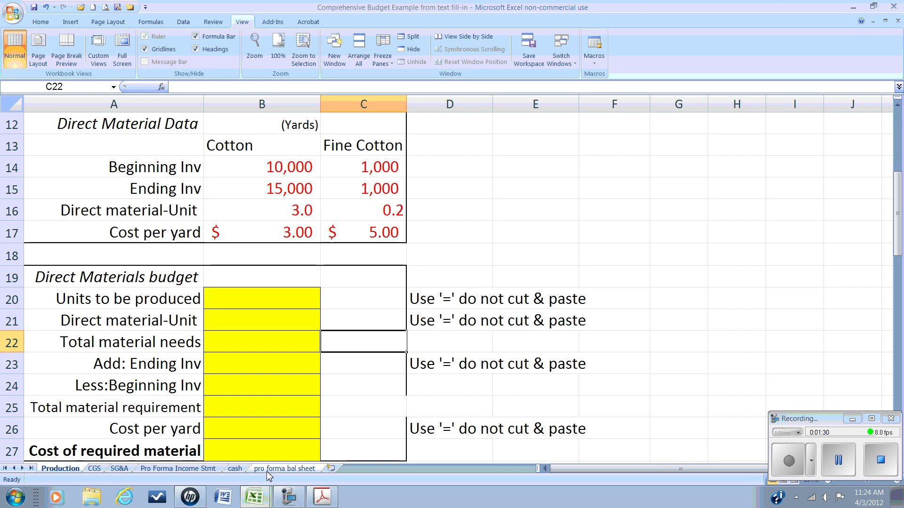
{"action": "left_click", "coordinate": [853, 419]}
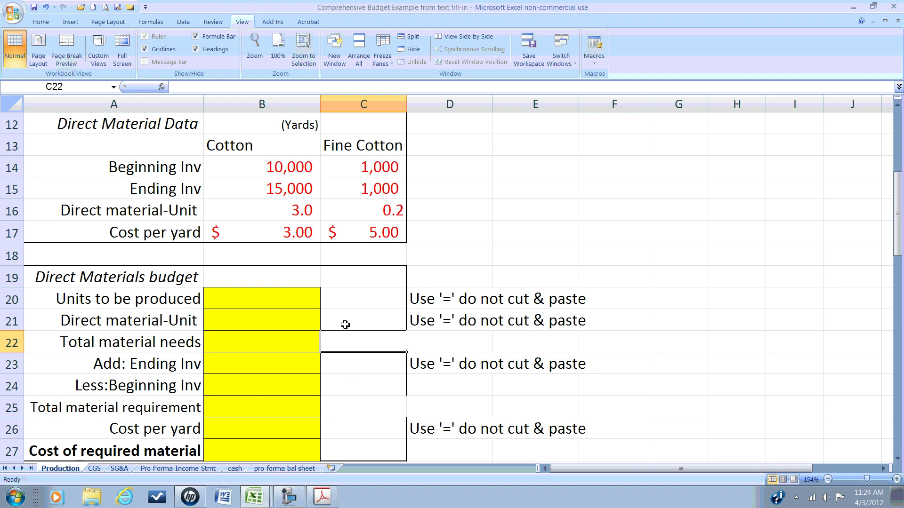
{"action": "left_click", "coordinate": [343, 303]}
{"action": "left_click_drag", "start_coordinate": [344, 303], "coordinate": [353, 453]}
{"action": "left_click", "coordinate": [43, 22]}
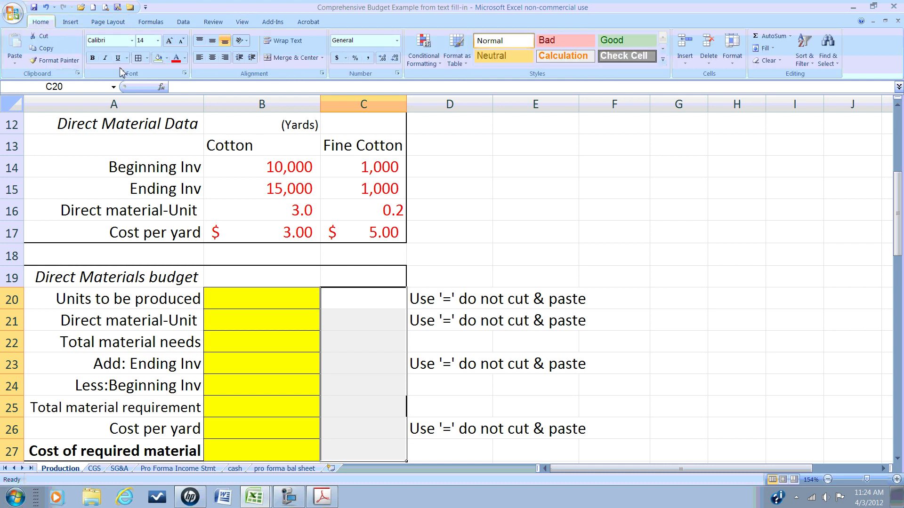
{"action": "left_click", "coordinate": [167, 57]}
{"action": "left_click", "coordinate": [108, 142]}
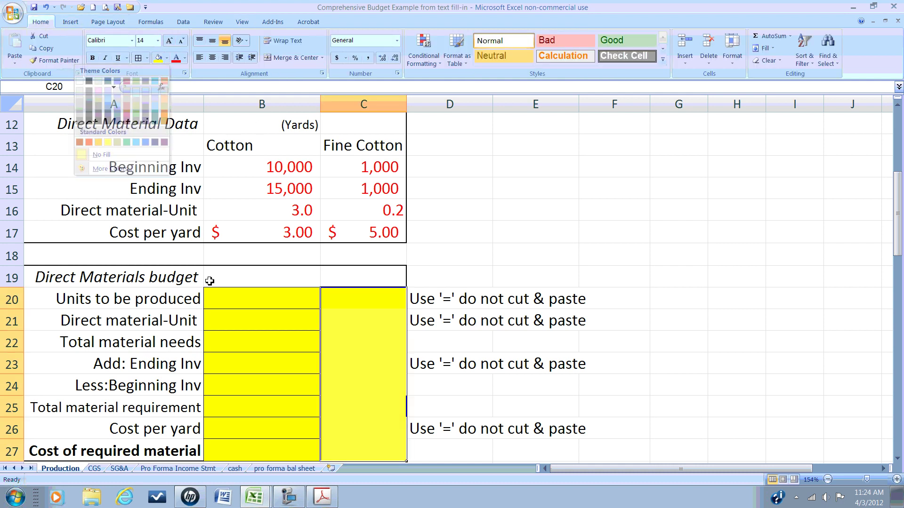
Step: Add borders to every cell of the Fine Cotton budget range C20:C27
{"action": "left_click", "coordinate": [245, 299]}
{"action": "left_click_drag", "start_coordinate": [342, 300], "coordinate": [362, 453]}
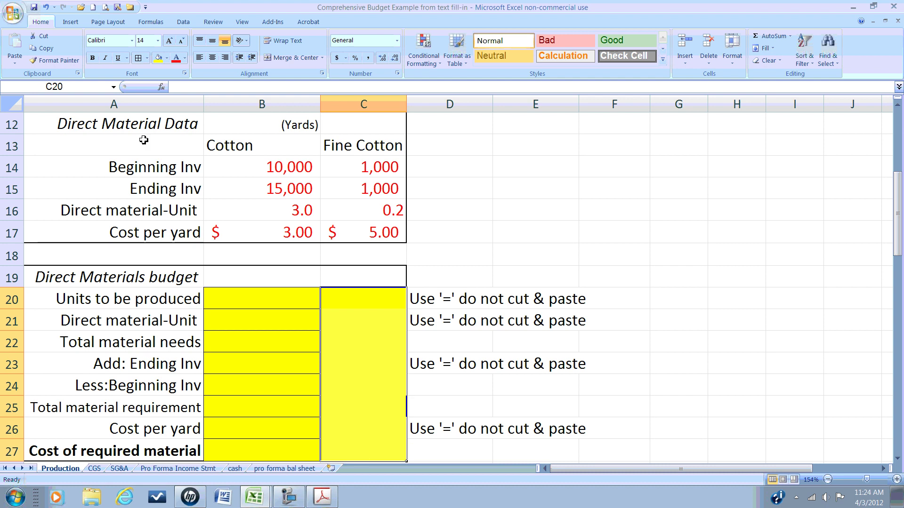
{"action": "left_click", "coordinate": [300, 316]}
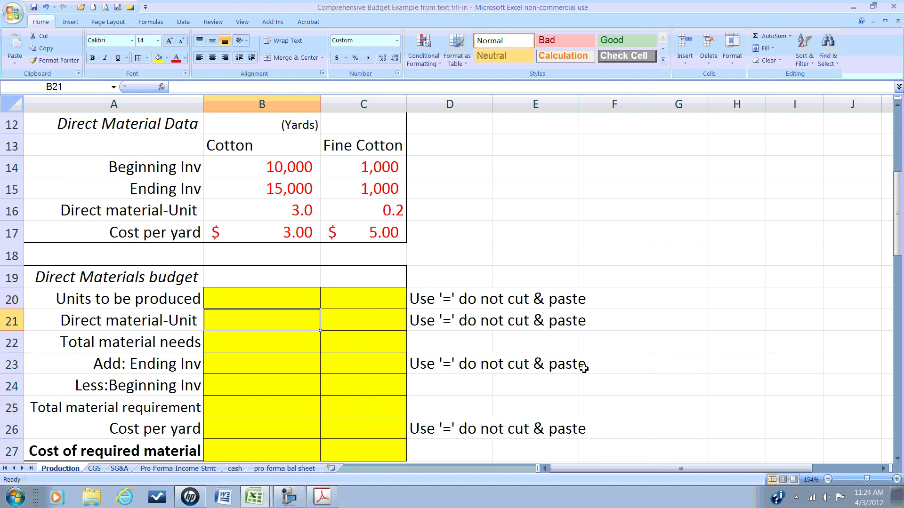
Step: Link the cotton units to be produced in B20 to the production budget with =B10
{"action": "left_click", "coordinate": [283, 303]}
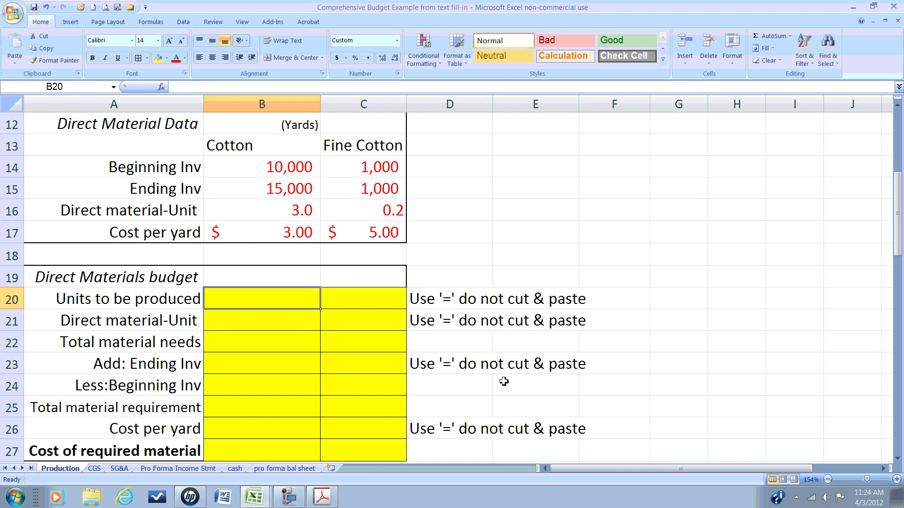
{"action": "type", "text": "="}
{"action": "key", "text": "Up"}
{"action": "key", "text": "Up"}
{"action": "key", "text": "Up"}
{"action": "key", "text": "Up"}
{"action": "key", "text": "Up"}
{"action": "key", "text": "Up"}
{"action": "key", "text": "Up"}
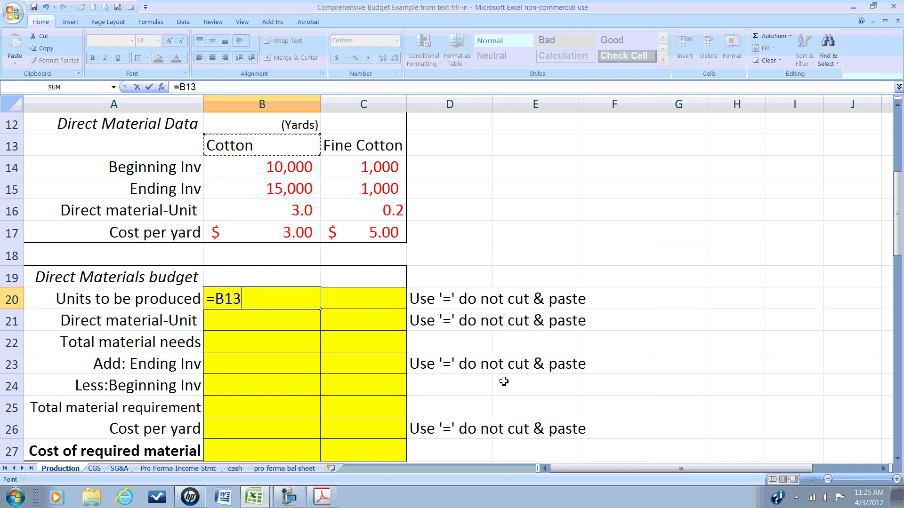
{"action": "key", "text": "Up"}
{"action": "key", "text": "Up"}
{"action": "key", "text": "Up"}
{"action": "key", "text": "Up"}
{"action": "key", "text": "Down"}
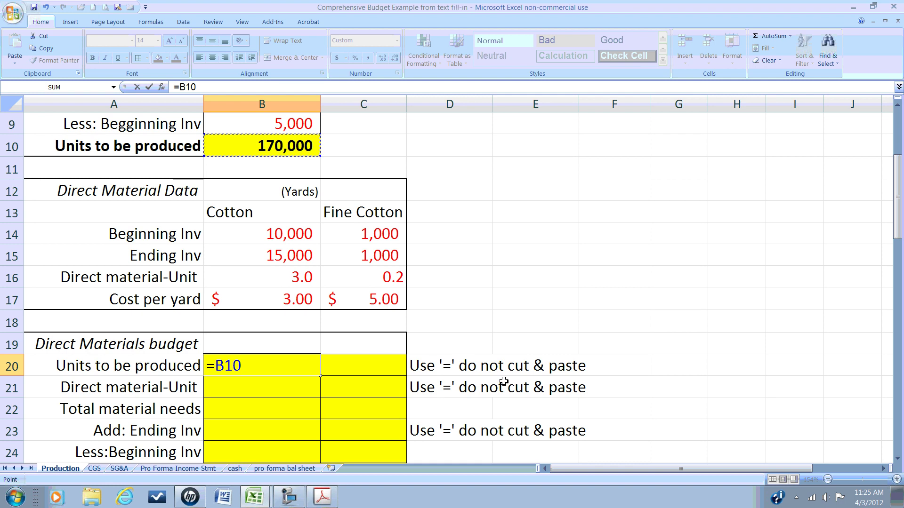
{"action": "key", "text": "Return"}
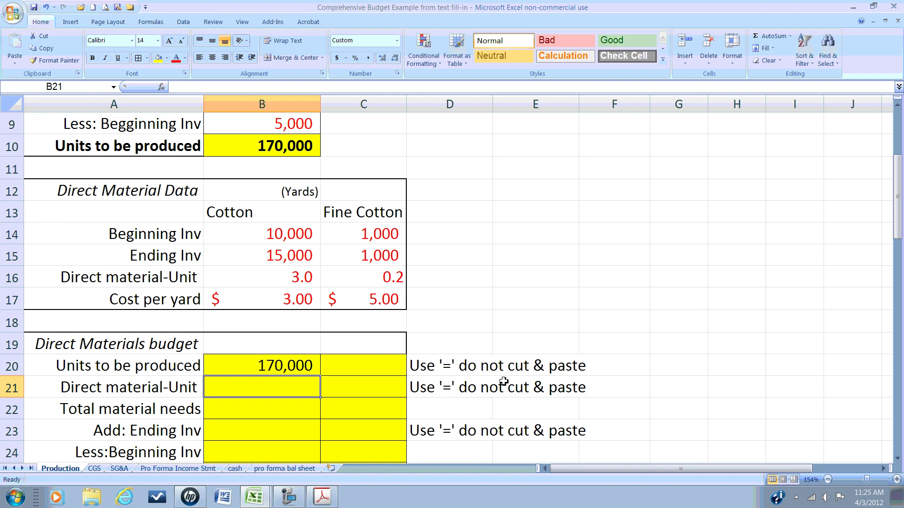
Step: Link the cotton direct material per unit in B21 to the material data with =B16
{"action": "type", "text": "="}
{"action": "key", "text": "Up"}
{"action": "key", "text": "Up"}
{"action": "key", "text": "Up"}
{"action": "key", "text": "Up"}
{"action": "key", "text": "Up"}
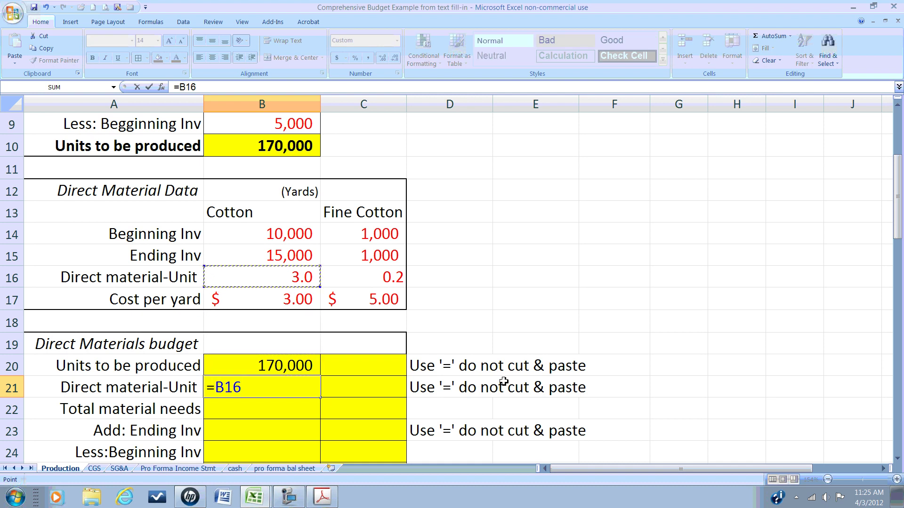
{"action": "key", "text": "Return"}
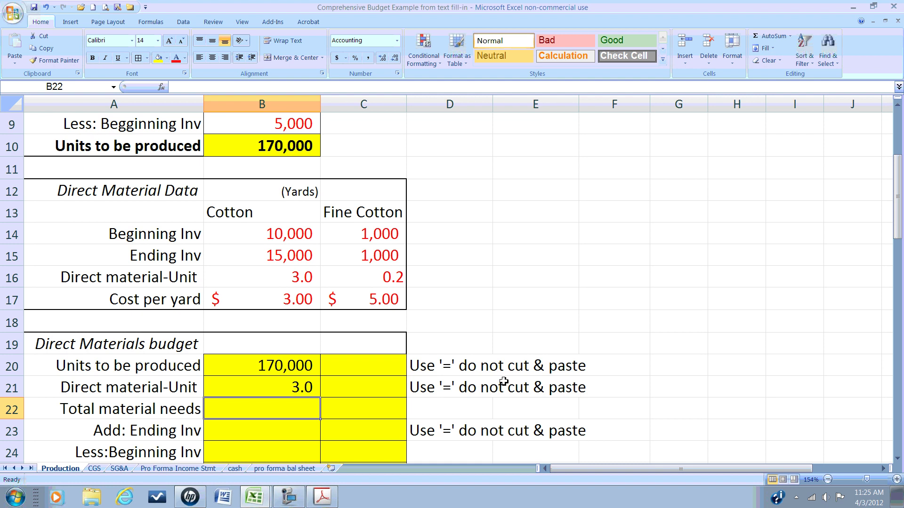
Step: Calculate the total cotton material needs in B22 with the formula +B20*B21
{"action": "type", "text": "+"}
{"action": "key", "text": "Up"}
{"action": "key", "text": "Up"}
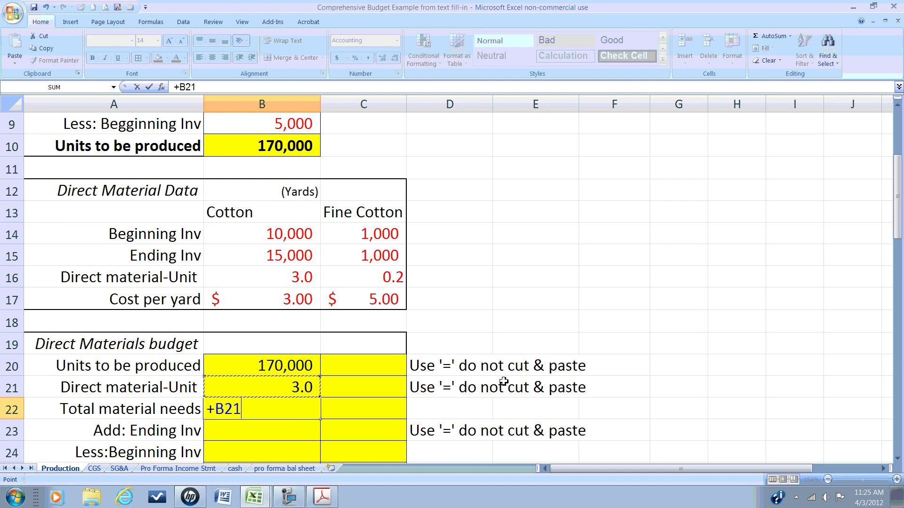
{"action": "type", "text": "*"}
{"action": "key", "text": "Up"}
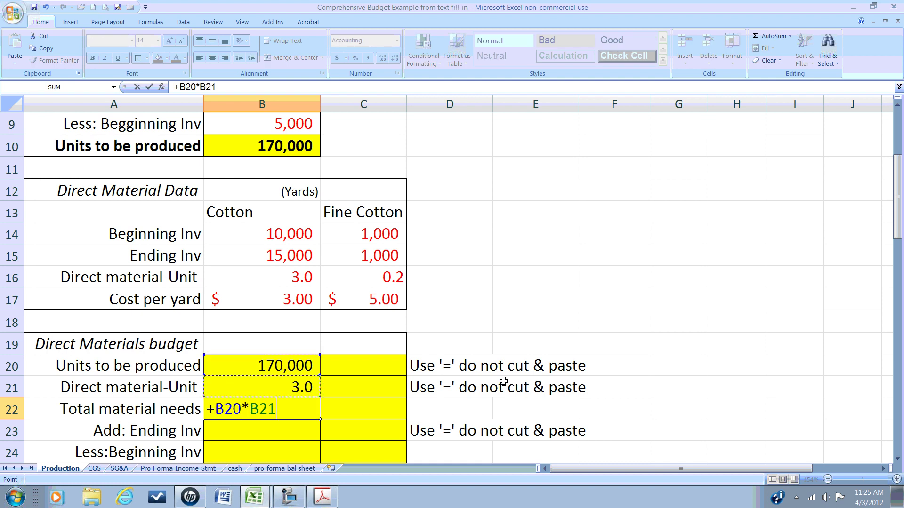
{"action": "key", "text": "Return"}
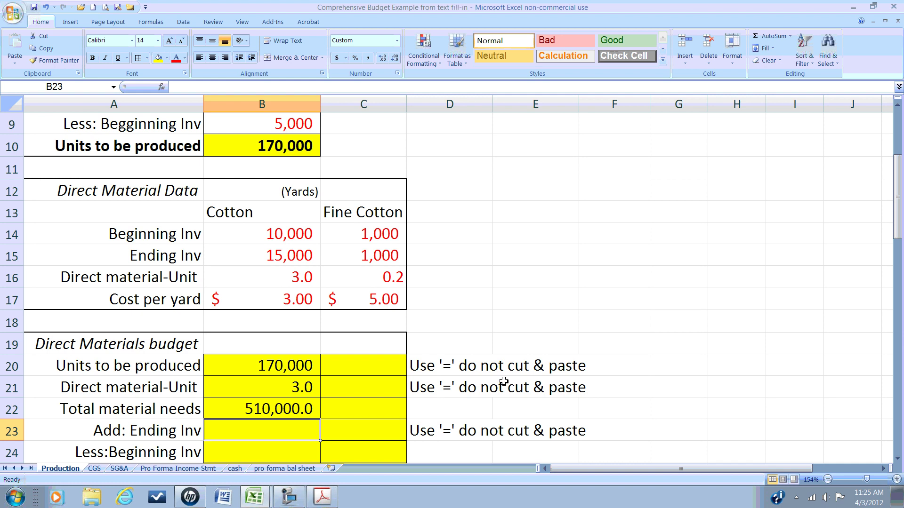
Step: Link the cotton ending inventory in B23 to the material data with =B15
{"action": "type", "text": "="}
{"action": "key", "text": "Up"}
{"action": "key", "text": "Up"}
{"action": "key", "text": "Up"}
{"action": "key", "text": "Up"}
{"action": "key", "text": "Up"}
{"action": "key", "text": "Up"}
{"action": "key", "text": "Up"}
{"action": "key", "text": "Up"}
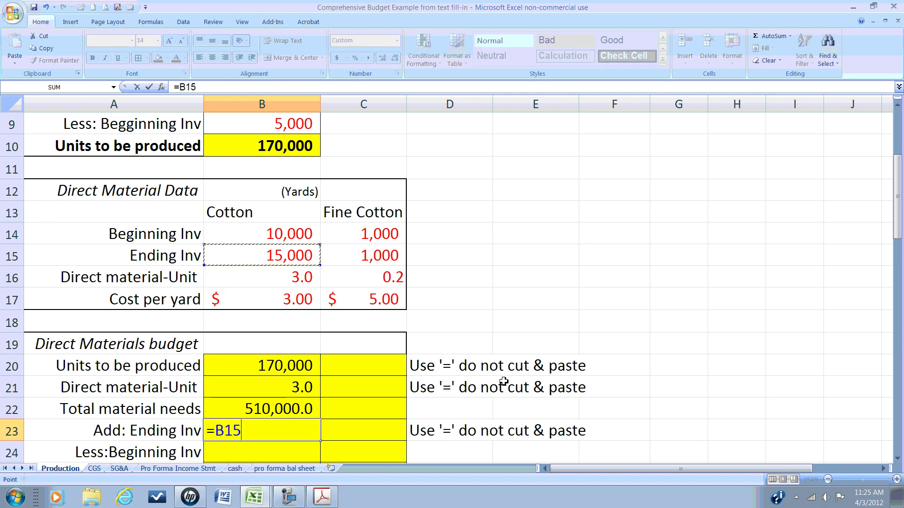
{"action": "key", "text": "Return"}
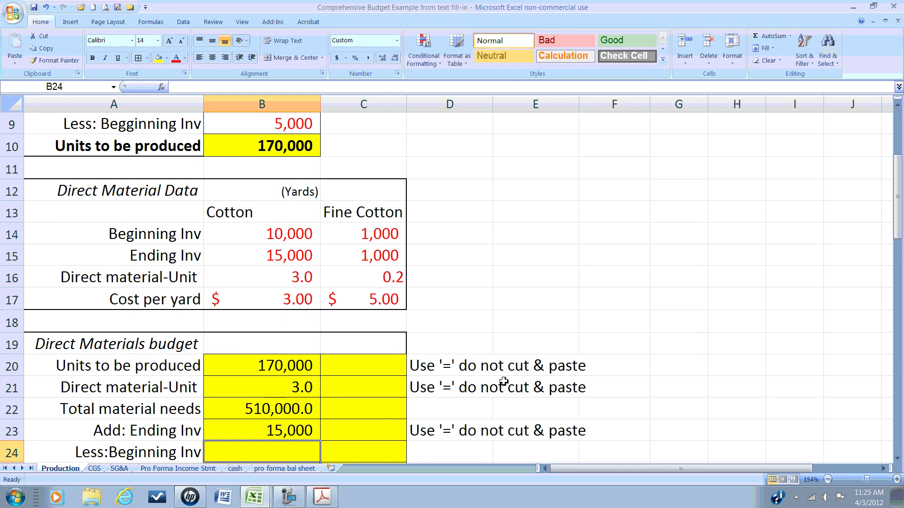
Step: Link the cotton beginning inventory in B24 to the material data with =B14
{"action": "type", "text": "="}
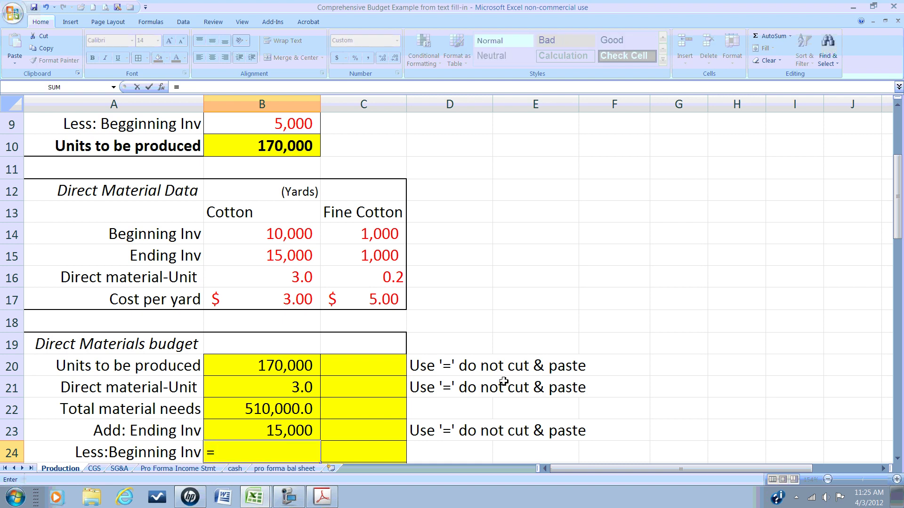
{"action": "key", "text": "Up"}
{"action": "key", "text": "Up"}
{"action": "key", "text": "Up"}
{"action": "key", "text": "Up"}
{"action": "key", "text": "Up"}
{"action": "key", "text": "Up"}
{"action": "key", "text": "Up"}
{"action": "key", "text": "Up"}
{"action": "key", "text": "Up"}
{"action": "key", "text": "Up"}
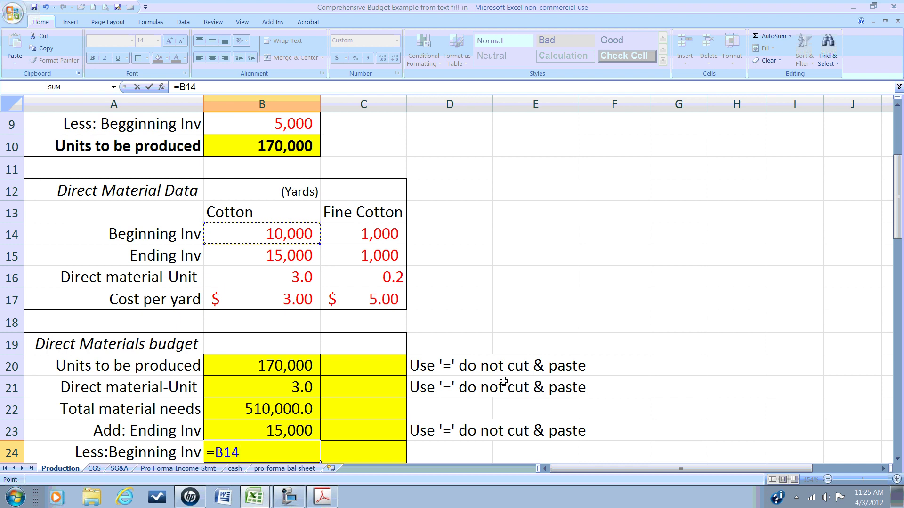
{"action": "key", "text": "Return"}
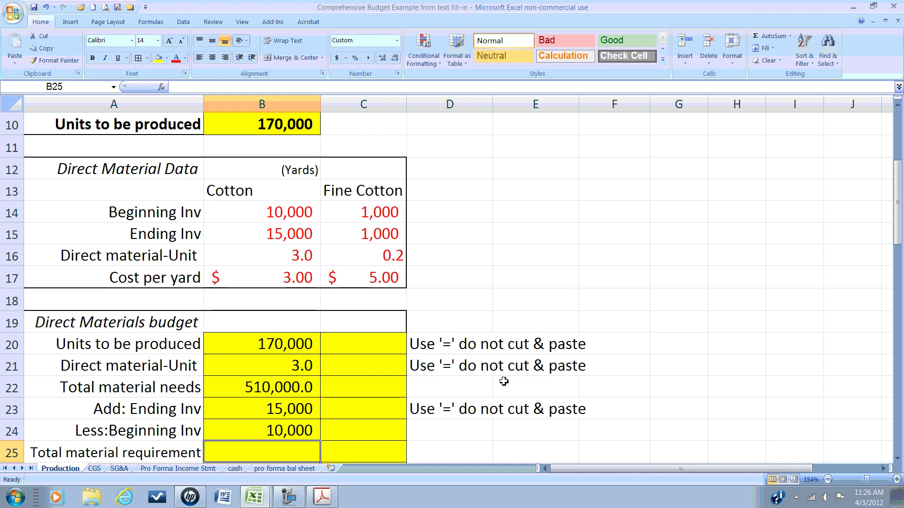
Step: Calculate the total cotton material requirement in B25 with the formula +B22+B23-B24
{"action": "type", "text": "+"}
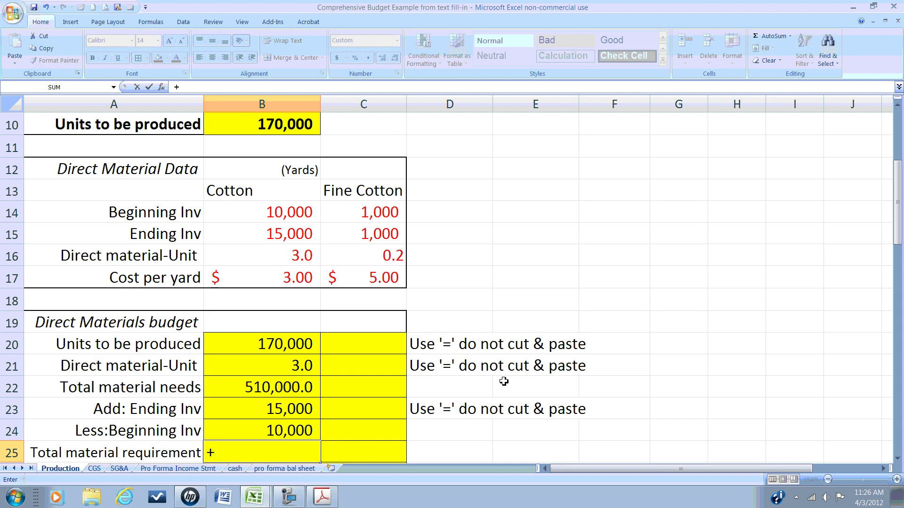
{"action": "key", "text": "Up"}
{"action": "key", "text": "Up"}
{"action": "key", "text": "Up"}
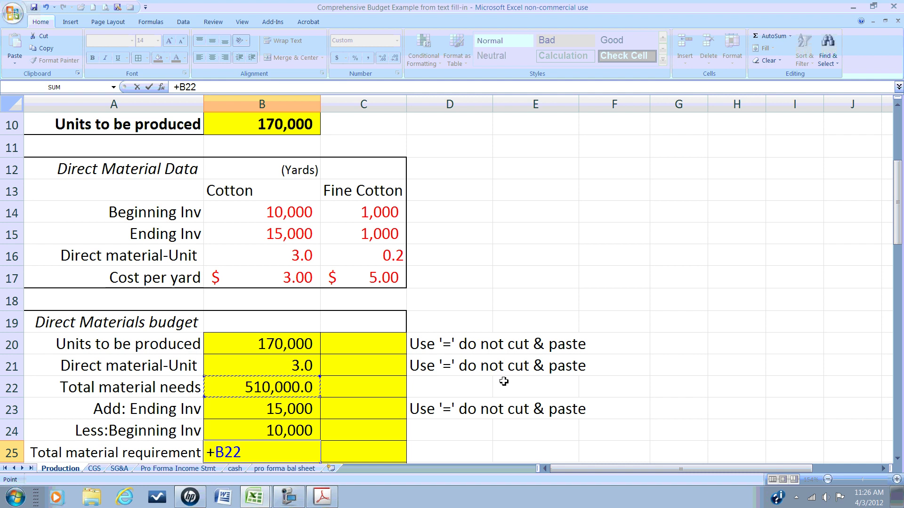
{"action": "type", "text": "+"}
{"action": "key", "text": "Up"}
{"action": "key", "text": "Up"}
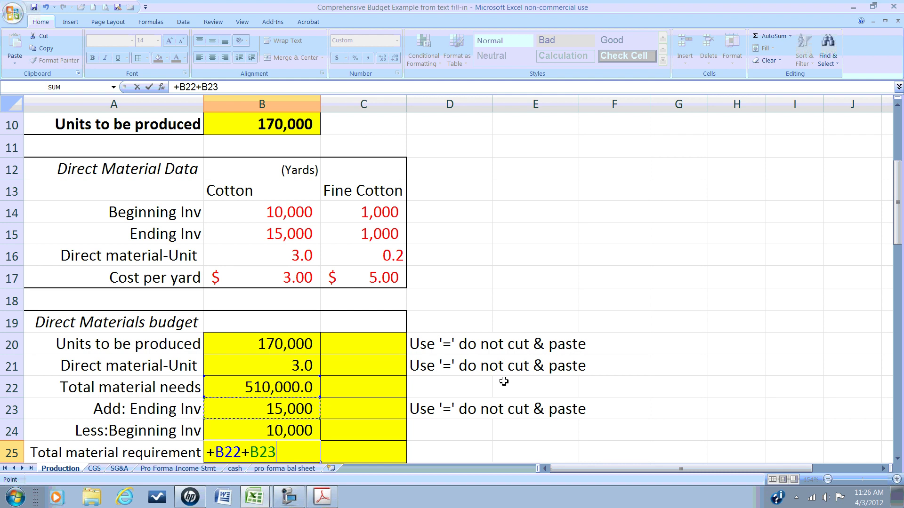
{"action": "type", "text": "-"}
{"action": "key", "text": "Up"}
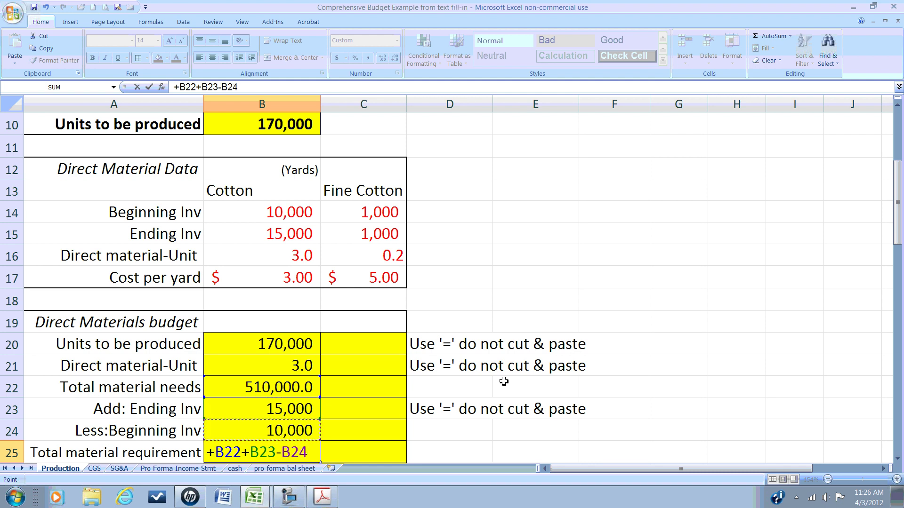
{"action": "key", "text": "Return"}
Step: Review the cotton formulas in the direct materials budget, cell by cell from B20 to B25
{"action": "key", "text": "Up"}
{"action": "key", "text": "Up"}
{"action": "key", "text": "Up"}
{"action": "key", "text": "Up"}
{"action": "key", "text": "Up"}
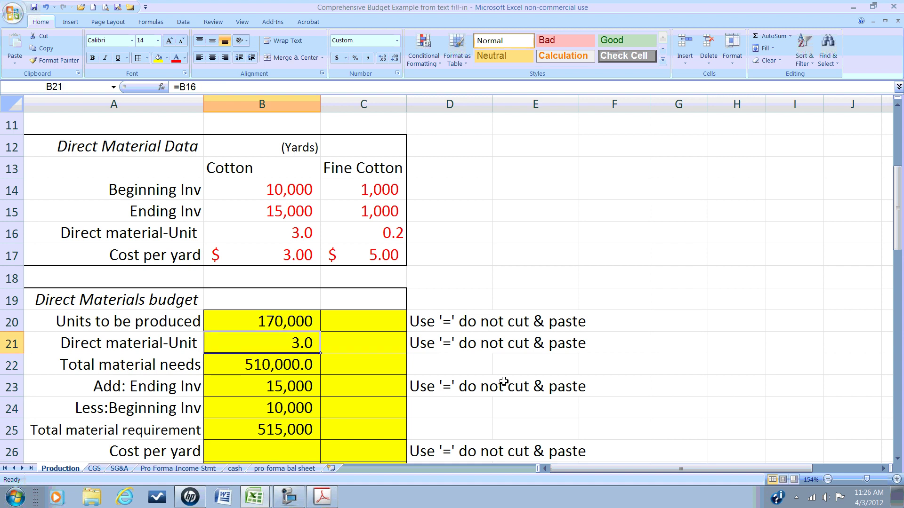
{"action": "key", "text": "Down"}
{"action": "key", "text": "Down"}
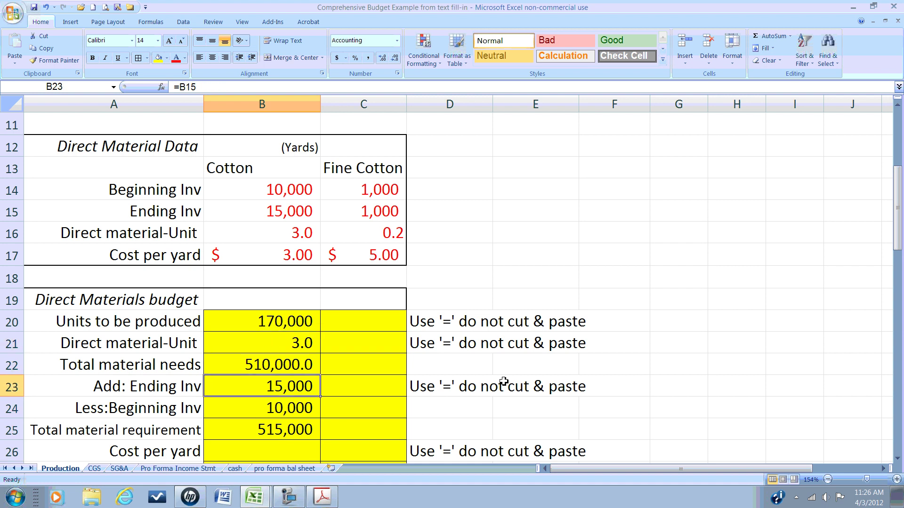
{"action": "key", "text": "Down"}
{"action": "key", "text": "Up"}
{"action": "key", "text": "Up"}
{"action": "key", "text": "Up"}
{"action": "key", "text": "Up"}
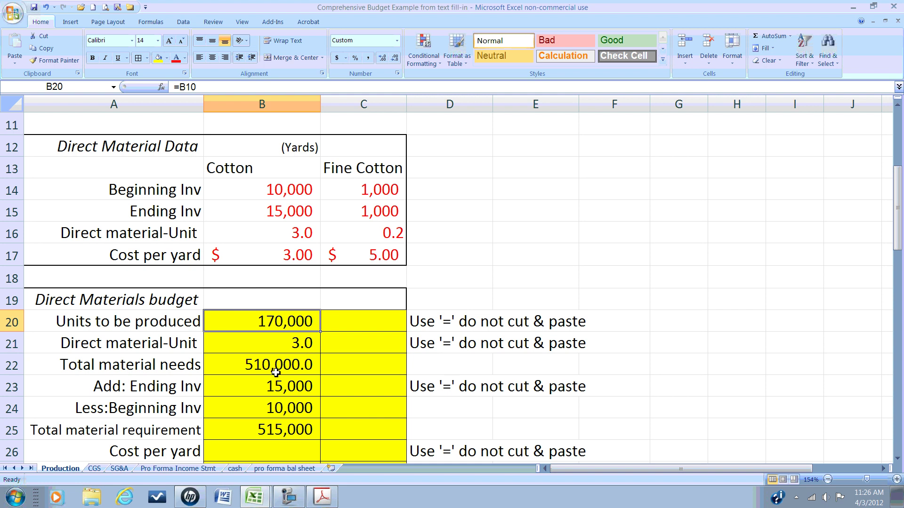
{"action": "left_click_drag", "start_coordinate": [278, 323], "coordinate": [280, 429]}
{"action": "right_click", "coordinate": [280, 429]}
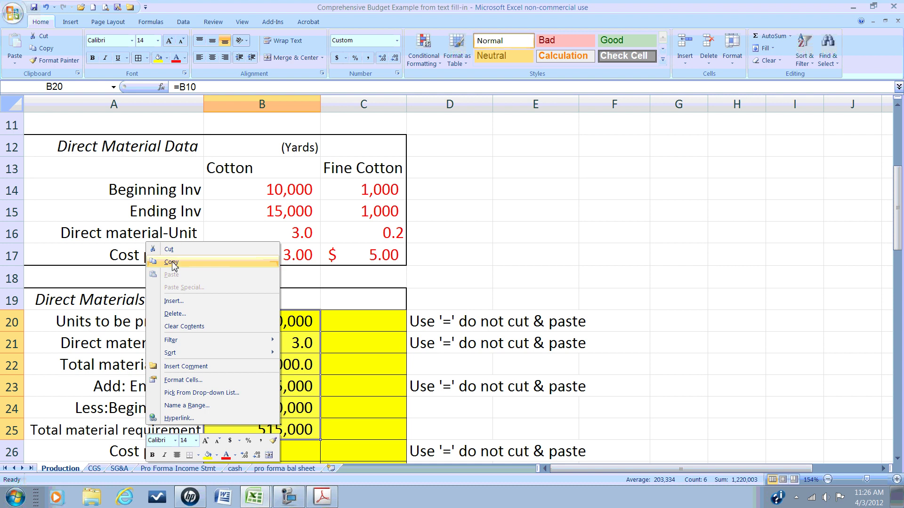
{"action": "left_click", "coordinate": [172, 263]}
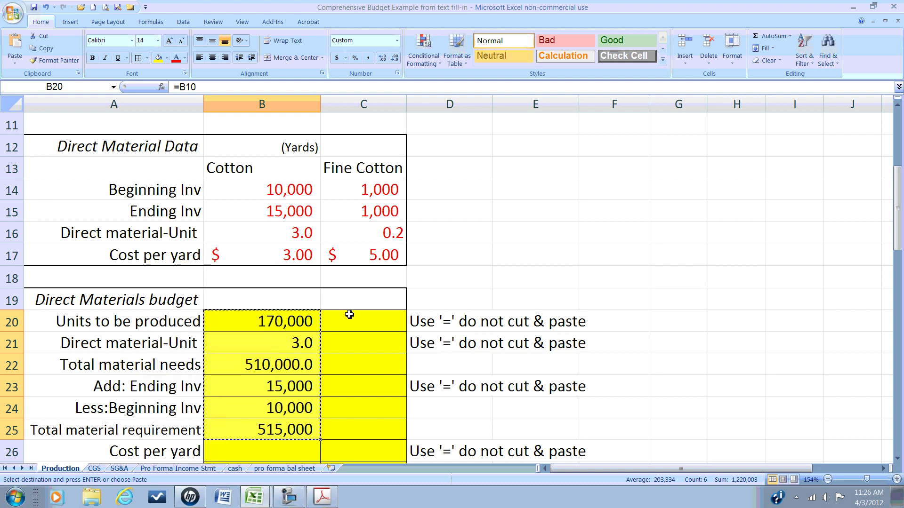
{"action": "key", "text": "Escape"}
{"action": "left_click_drag", "start_coordinate": [298, 342], "coordinate": [297, 397]}
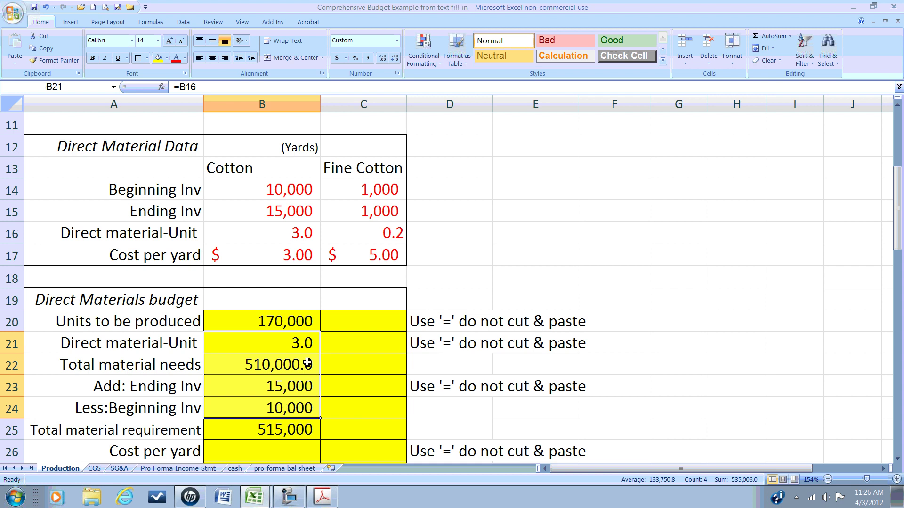
Step: Link the Fine Cotton units to be produced in C20 to the cotton column with +B20
{"action": "left_click", "coordinate": [344, 316]}
{"action": "type", "text": "+B20"}
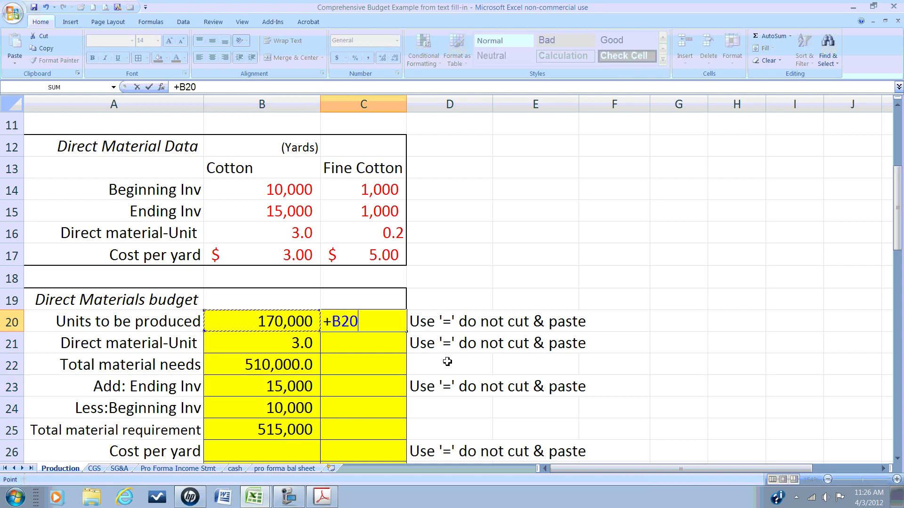
{"action": "key", "text": "Return"}
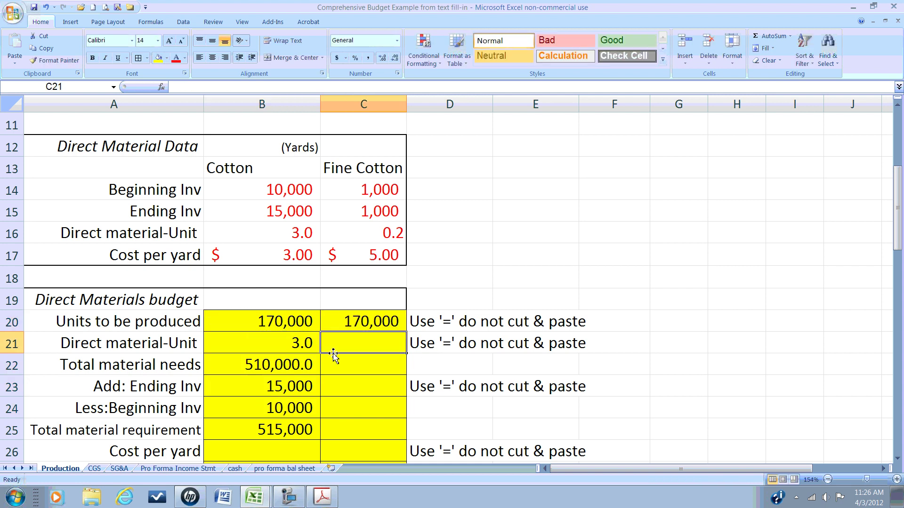
Step: Copy the cotton formulas in B21:B25 and paste them into the Fine Cotton column at C21:C25
{"action": "left_click_drag", "start_coordinate": [284, 347], "coordinate": [290, 428]}
{"action": "right_click", "coordinate": [290, 428]}
{"action": "left_click", "coordinate": [173, 260]}
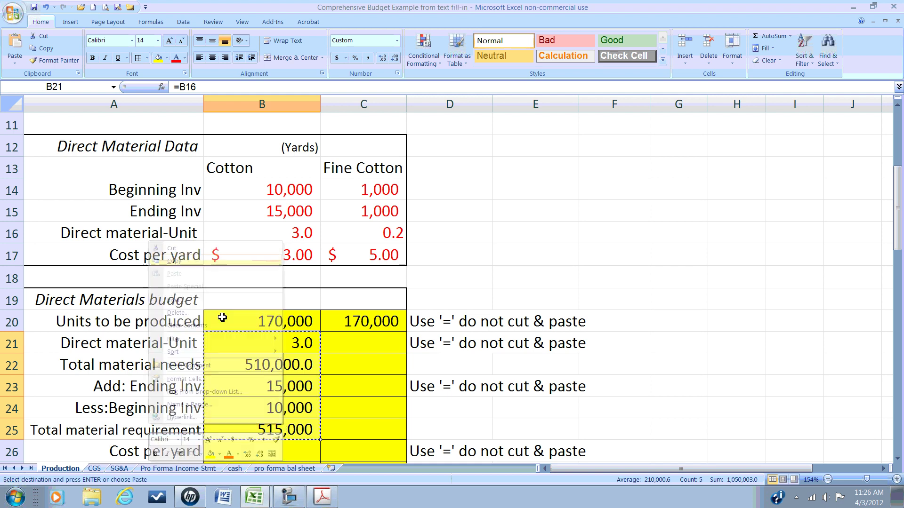
{"action": "left_click", "coordinate": [339, 346]}
{"action": "right_click", "coordinate": [340, 345]}
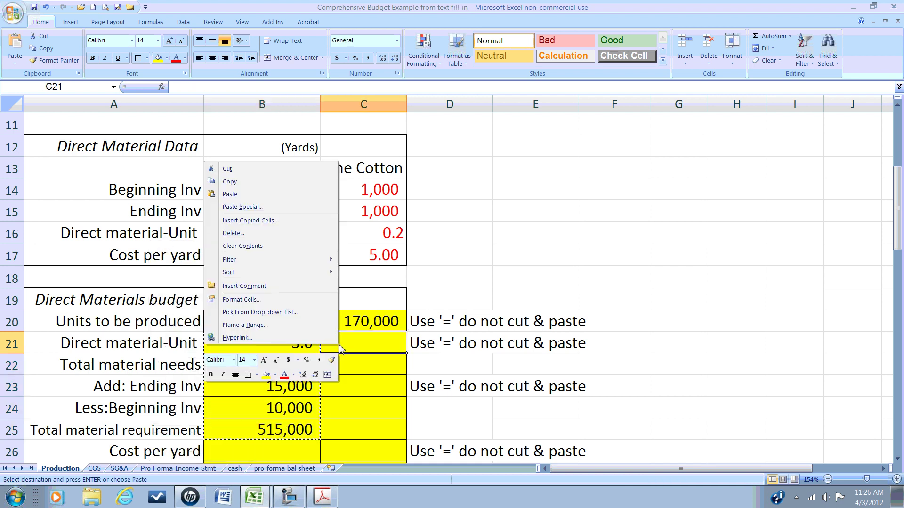
{"action": "left_click", "coordinate": [229, 194]}
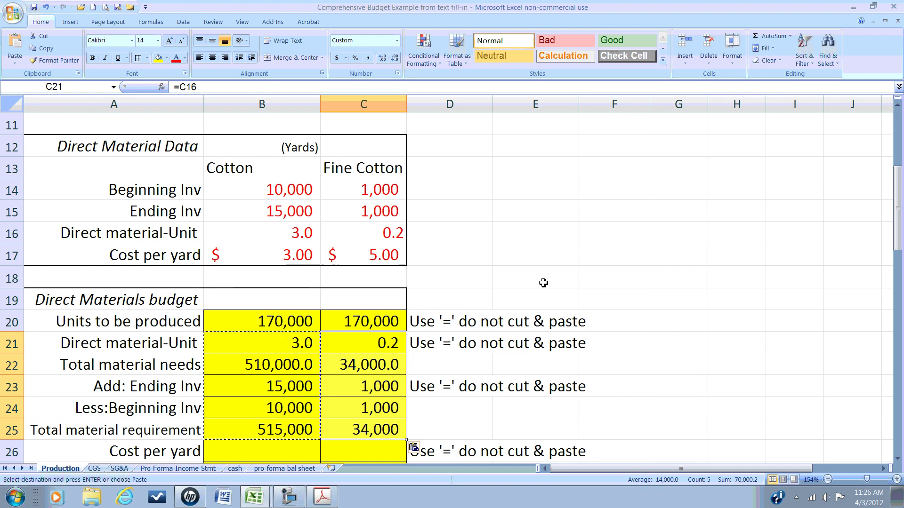
Step: Link the cotton cost per yard in B26 of the direct materials budget to the material data with =B17
{"action": "left_click_drag", "start_coordinate": [899, 252], "coordinate": [899, 269]}
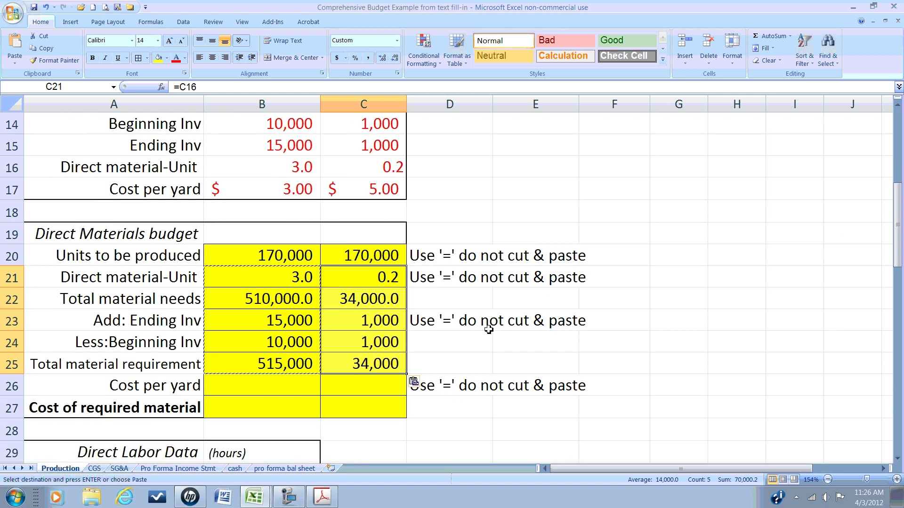
{"action": "left_click", "coordinate": [307, 391]}
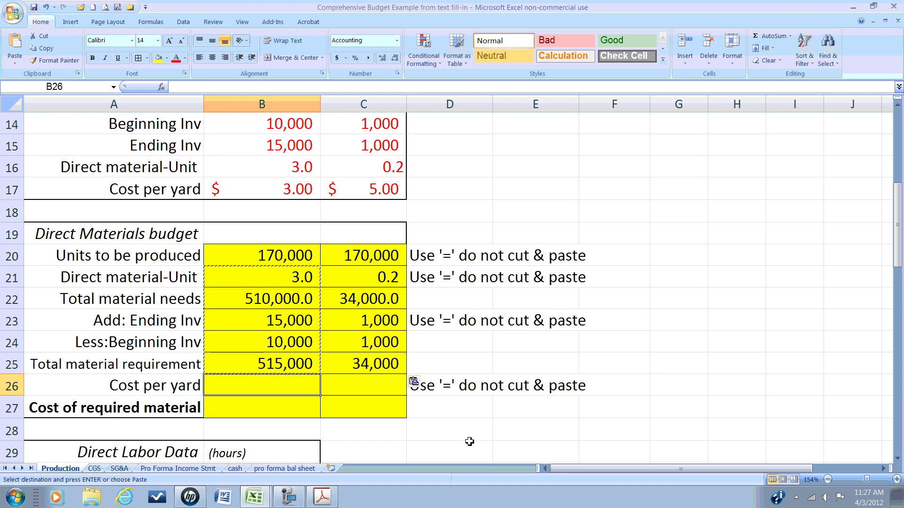
{"action": "type", "text": "="}
{"action": "key", "text": "Up"}
{"action": "key", "text": "Up"}
{"action": "key", "text": "Up"}
{"action": "key", "text": "Up"}
{"action": "key", "text": "Up"}
{"action": "key", "text": "Up"}
{"action": "key", "text": "Up"}
{"action": "key", "text": "Up"}
{"action": "key", "text": "Up"}
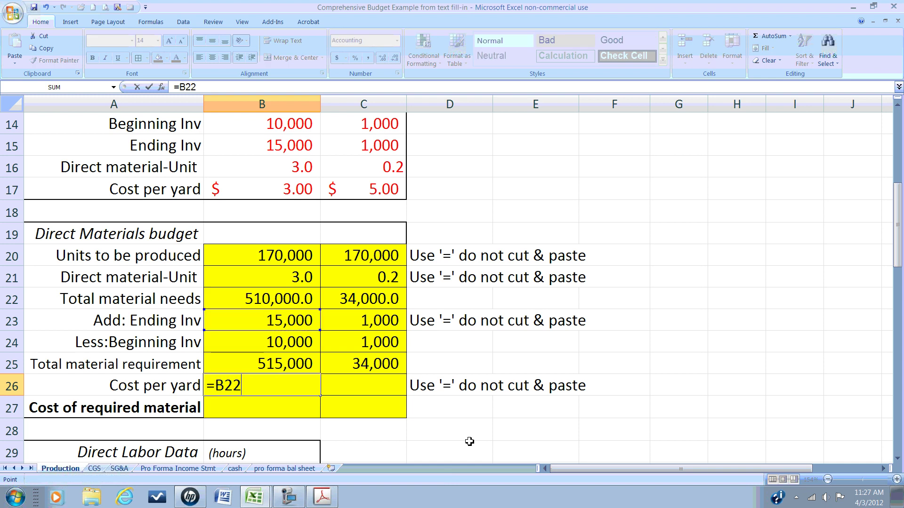
{"action": "key", "text": "Return"}
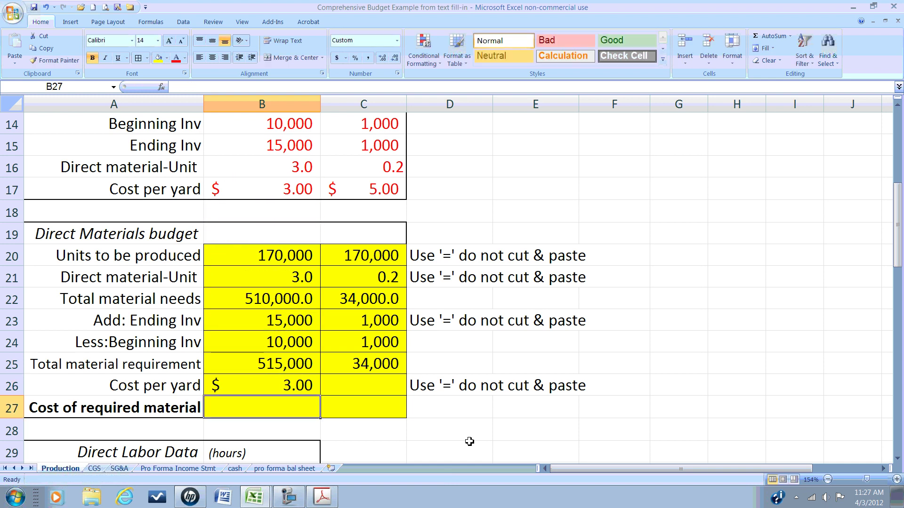
Step: Link the Fine Cotton cost per yard in C26 to the direct material data with +C17
{"action": "key", "text": "Up"}
{"action": "key", "text": "Right"}
{"action": "type", "text": "+"}
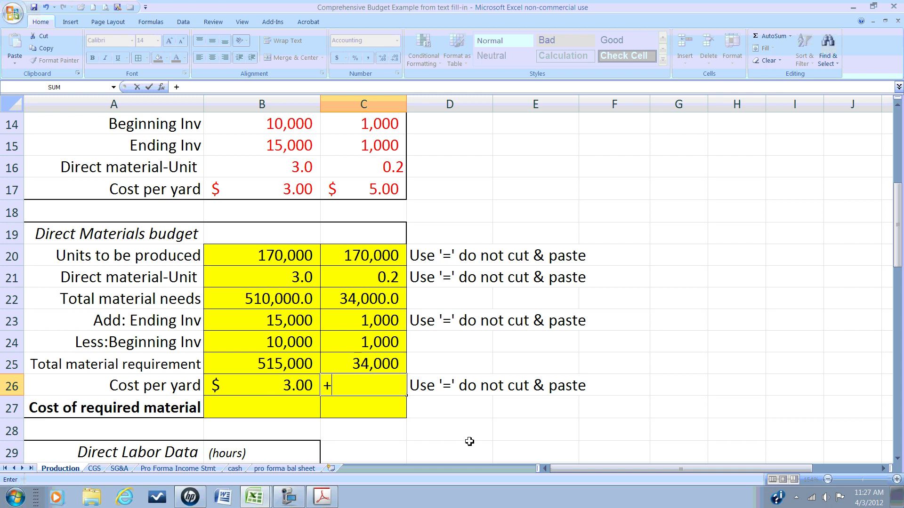
{"action": "key", "text": "Up"}
{"action": "key", "text": "Up"}
{"action": "key", "text": "Up"}
{"action": "key", "text": "Up"}
{"action": "key", "text": "Up"}
{"action": "key", "text": "Up"}
{"action": "key", "text": "Up"}
{"action": "key", "text": "Up"}
{"action": "key", "text": "Up"}
{"action": "key", "text": "Return"}
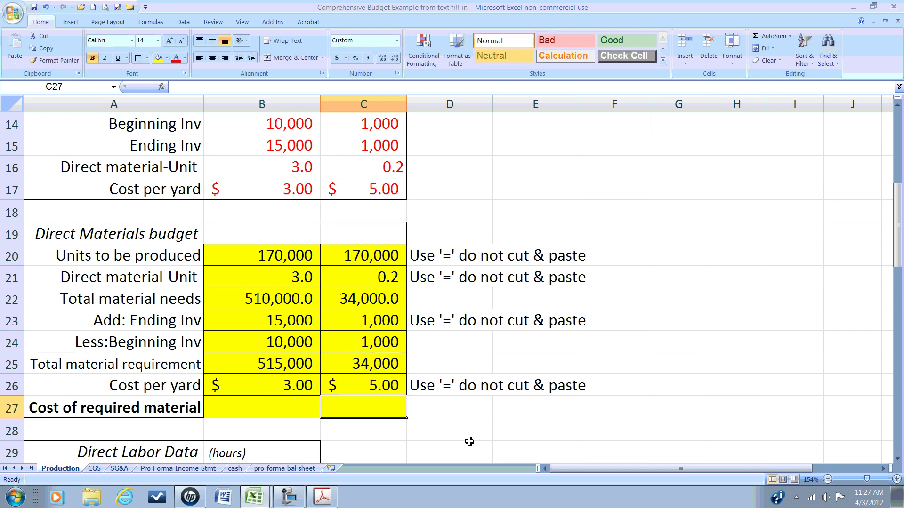
Step: Calculate the cotton cost of required material in B27 with the formula =B25*B26
{"action": "left_click", "coordinate": [293, 403]}
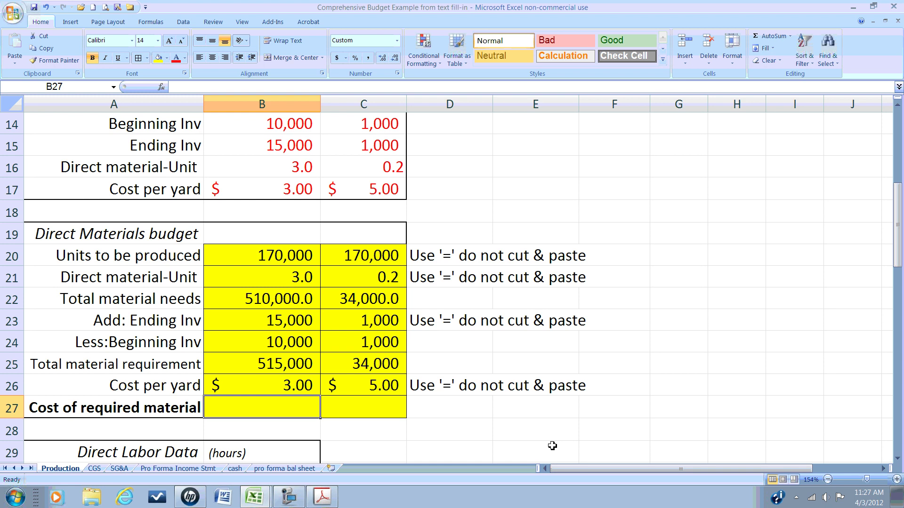
{"action": "type", "text": "="}
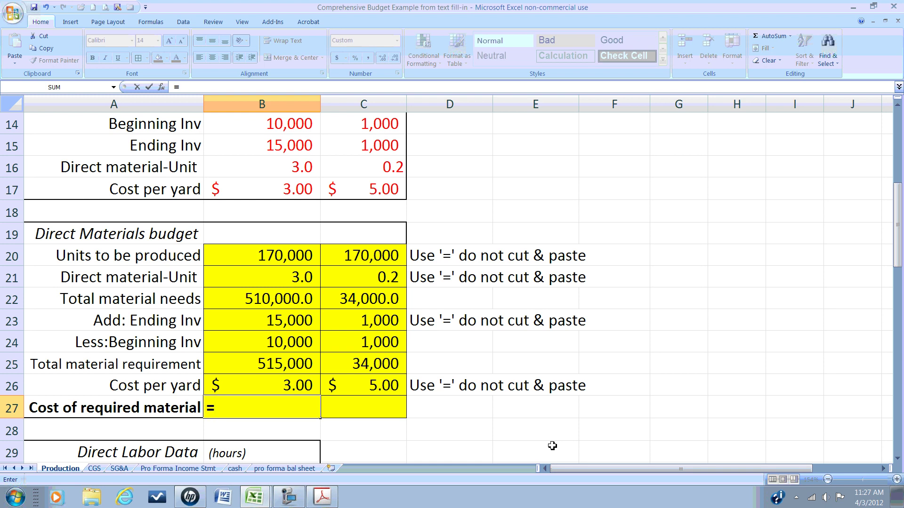
{"action": "key", "text": "Up"}
{"action": "key", "text": "Up"}
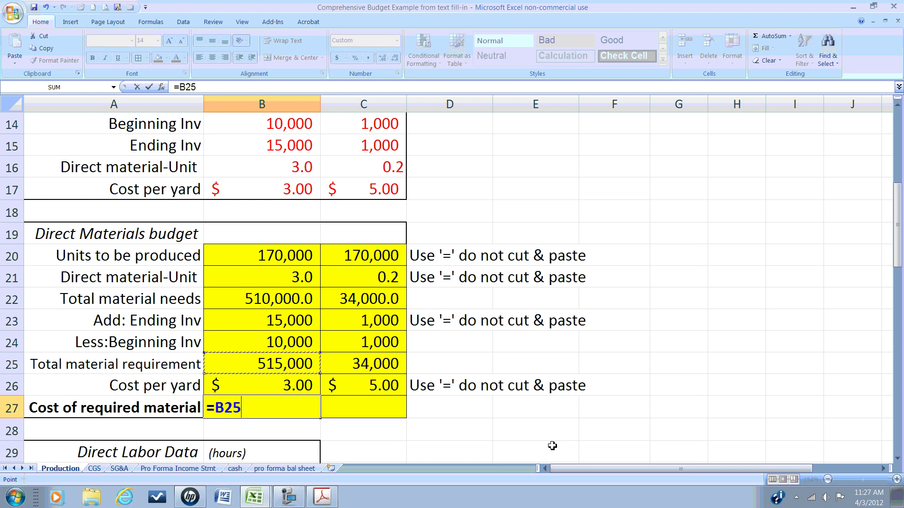
{"action": "type", "text": "*"}
{"action": "key", "text": "Up"}
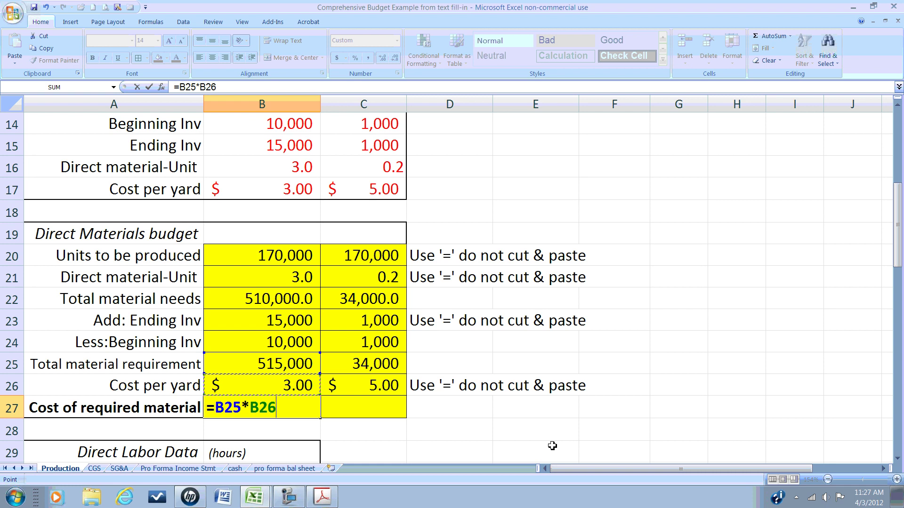
{"action": "key", "text": "Return"}
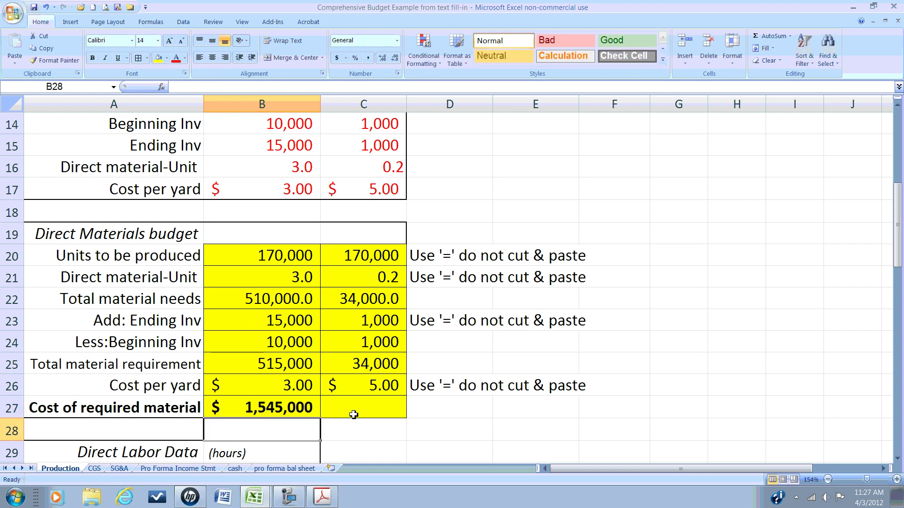
Step: Copy the cost of required material formula from B27 and paste it into the Fine Cotton cell C27
{"action": "left_click", "coordinate": [303, 407]}
{"action": "right_click", "coordinate": [303, 408]}
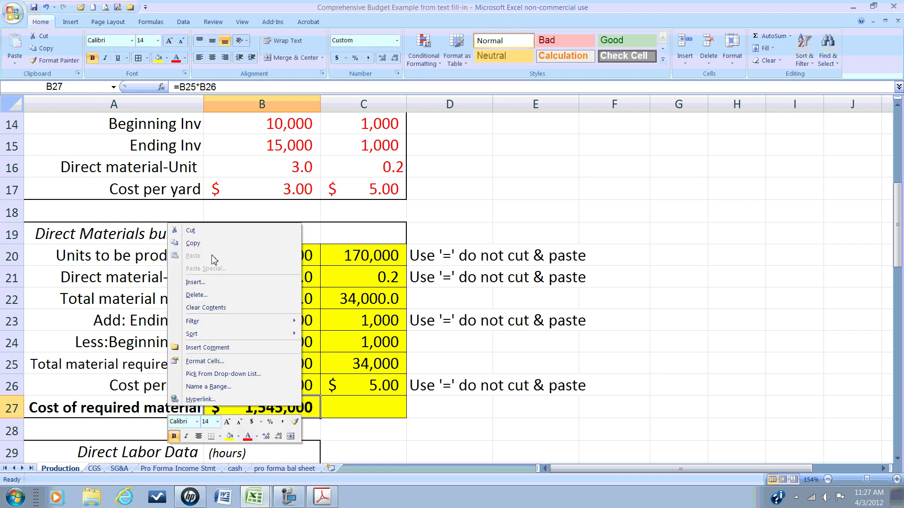
{"action": "left_click", "coordinate": [193, 243]}
{"action": "right_click", "coordinate": [369, 406]}
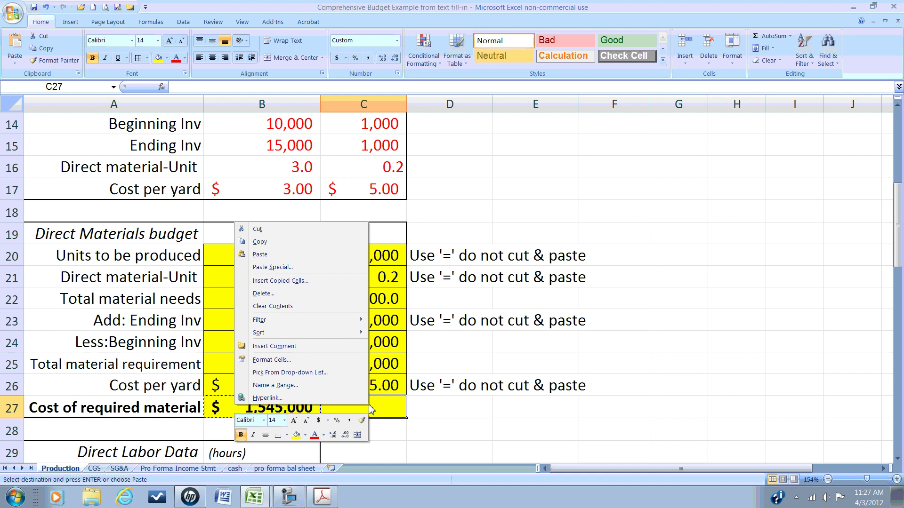
{"action": "left_click", "coordinate": [268, 256]}
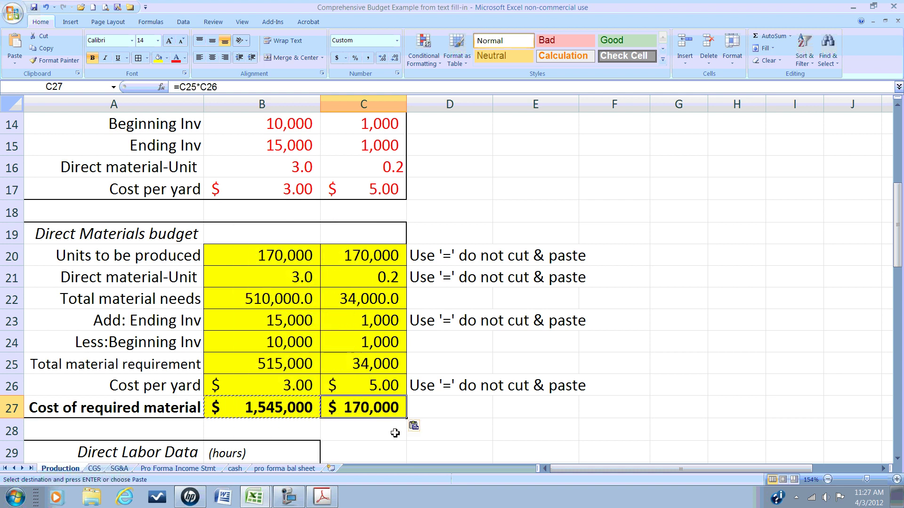
Step: Total both required material costs in D27 with the formula +B27+C27 and fill the cell yellow
{"action": "left_click", "coordinate": [463, 409]}
{"action": "type", "text": "+"}
{"action": "key", "text": "Left"}
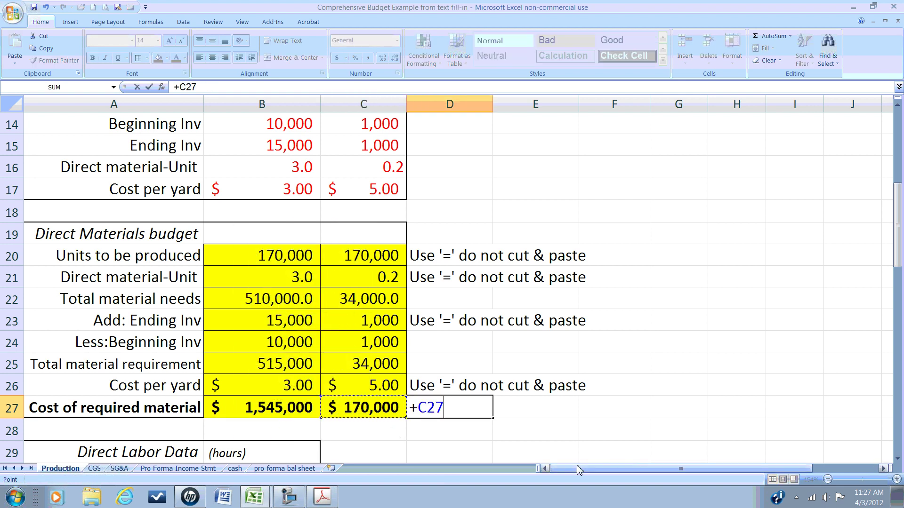
{"action": "key", "text": "Left"}
{"action": "type", "text": "+"}
{"action": "key", "text": "Left"}
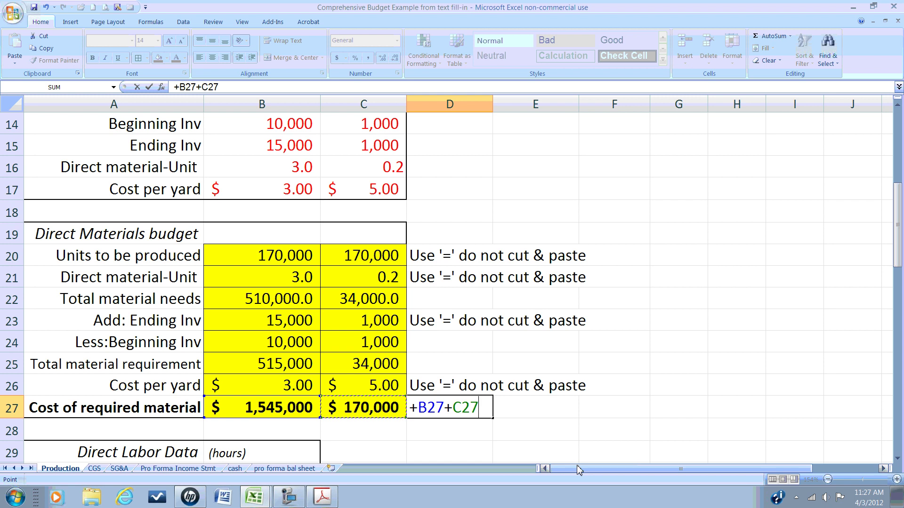
{"action": "key", "text": "Return"}
{"action": "key", "text": "Up"}
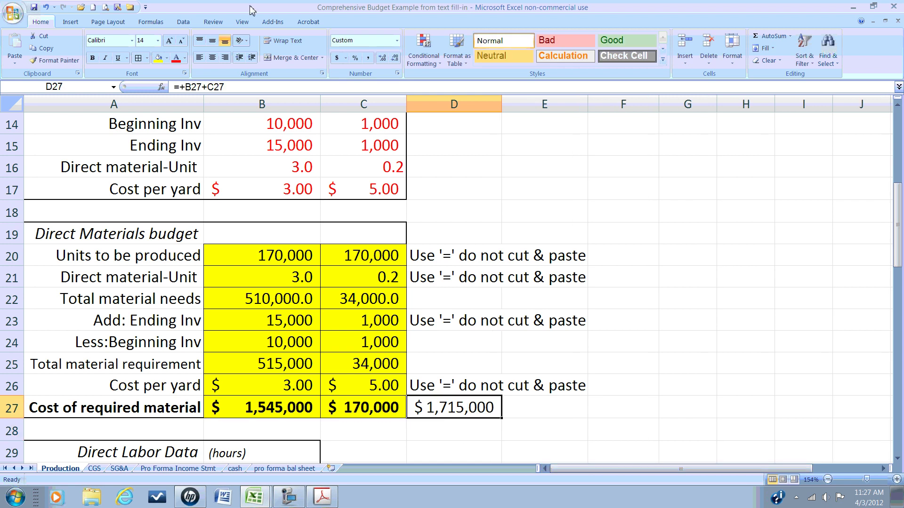
{"action": "left_click", "coordinate": [158, 58]}
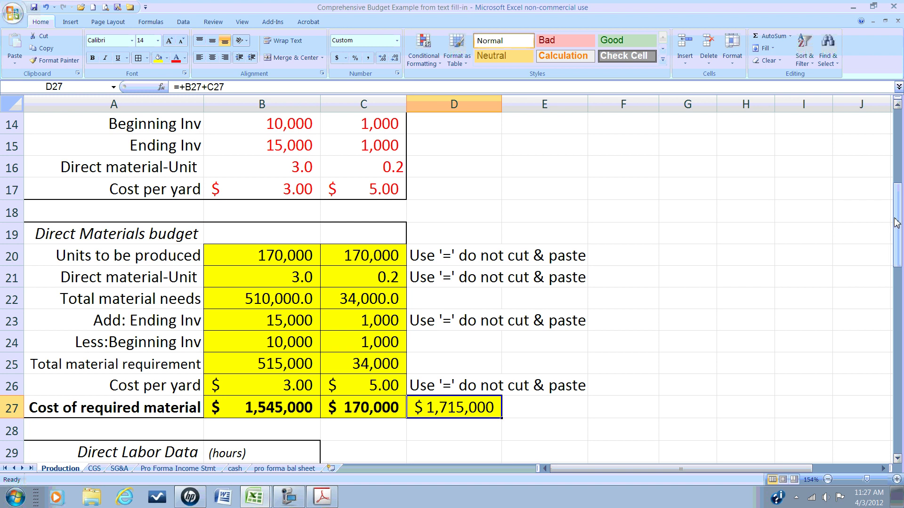
Step: Link the units to be produced in B34 of the Direct Labor Budget to the production budget with =B10
{"action": "left_click_drag", "start_coordinate": [899, 218], "coordinate": [901, 282]}
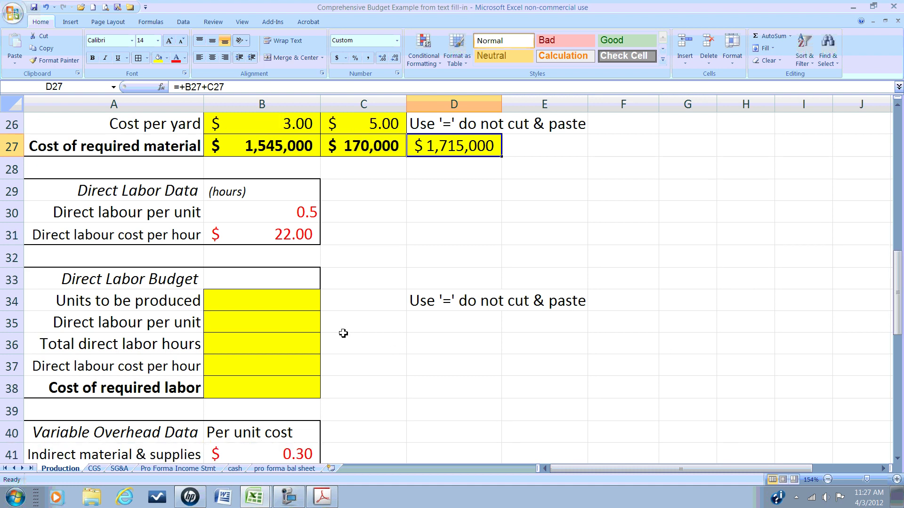
{"action": "left_click", "coordinate": [247, 299]}
{"action": "type", "text": "="}
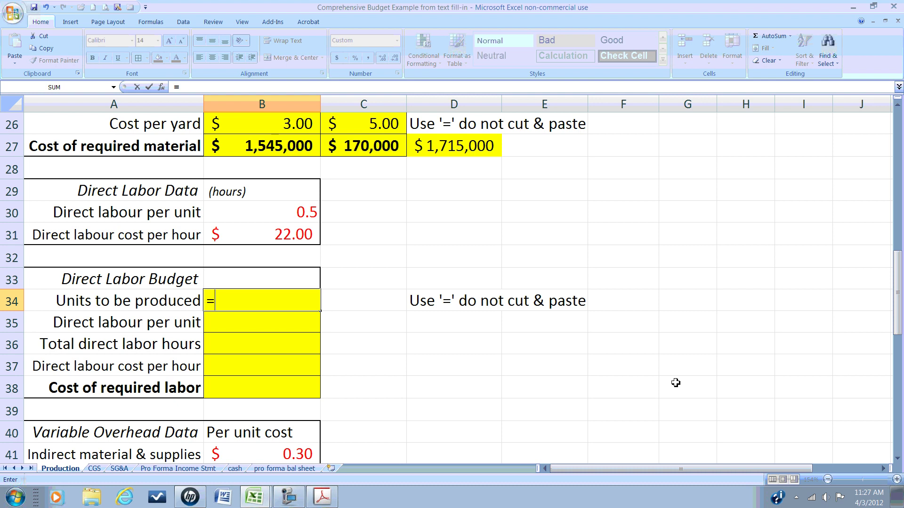
{"action": "key", "text": "Up"}
{"action": "key", "text": "Up"}
{"action": "key", "text": "Up"}
{"action": "key", "text": "Up"}
{"action": "key", "text": "Up"}
{"action": "key", "text": "Up"}
{"action": "key", "text": "Up"}
{"action": "key", "text": "Up"}
{"action": "key", "text": "Up"}
{"action": "key", "text": "Up"}
{"action": "key", "text": "Up"}
{"action": "key", "text": "Up"}
{"action": "key", "text": "Up"}
{"action": "key", "text": "Up"}
{"action": "key", "text": "Up"}
{"action": "key", "text": "Up"}
{"action": "key", "text": "Up"}
{"action": "key", "text": "Up"}
{"action": "key", "text": "Up"}
{"action": "key", "text": "Up"}
{"action": "key", "text": "Up"}
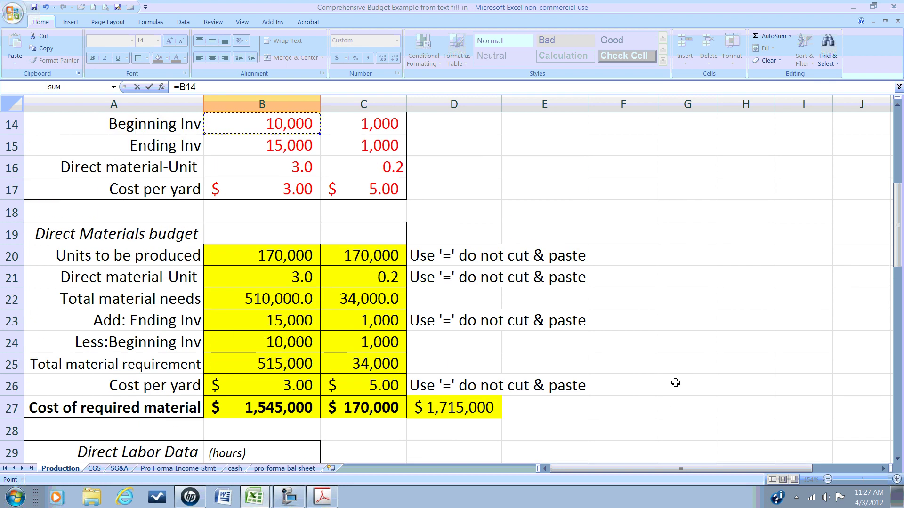
{"action": "key", "text": "Up"}
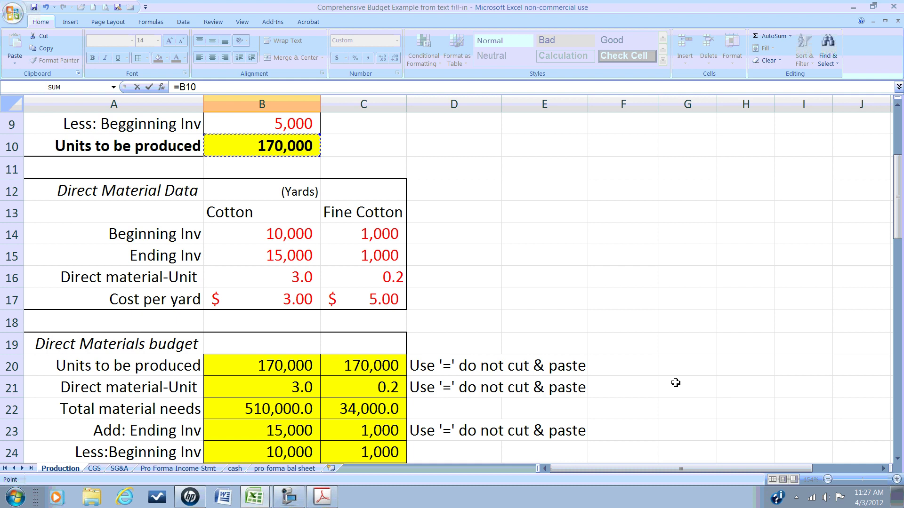
{"action": "key", "text": "Return"}
Step: Link the direct labour per unit in B35 to the Direct Labor Data with =B30
{"action": "key", "text": "Down"}
{"action": "key", "text": "Down"}
{"action": "key", "text": "Down"}
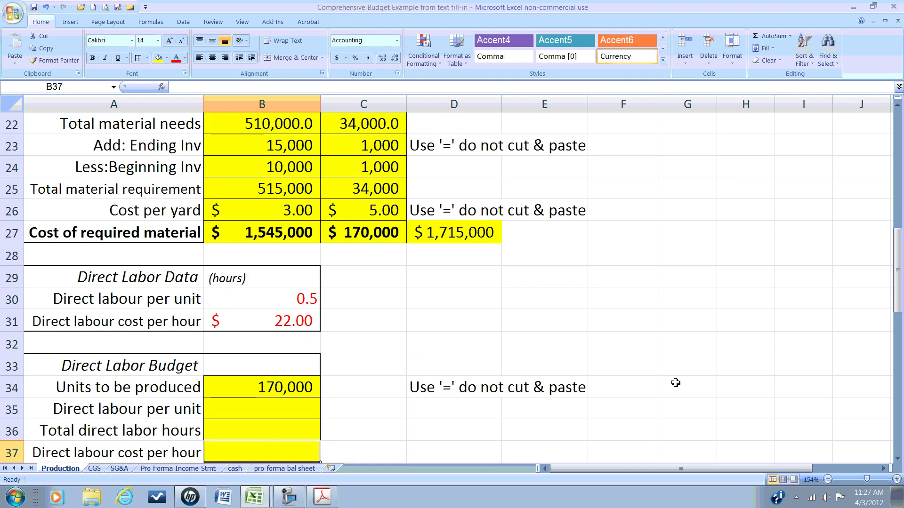
{"action": "key", "text": "Up"}
{"action": "key", "text": "Up"}
{"action": "key", "text": "Up"}
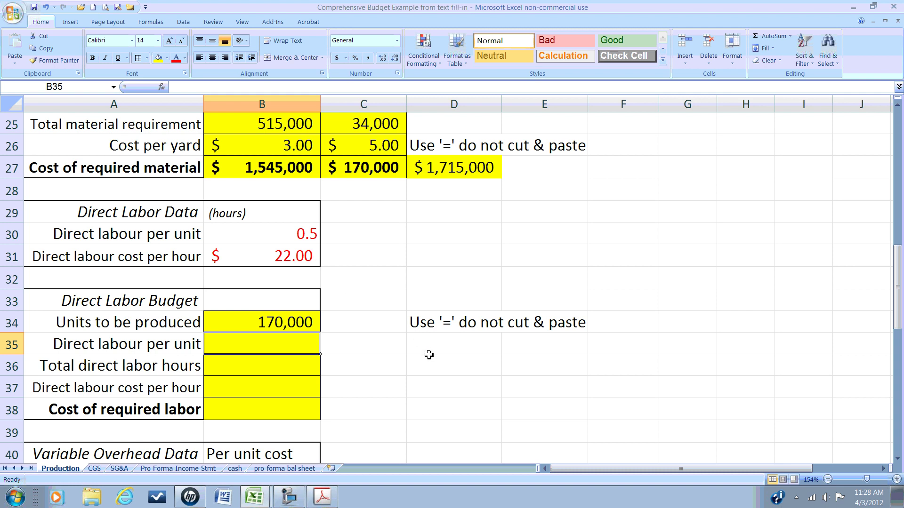
{"action": "type", "text": "="}
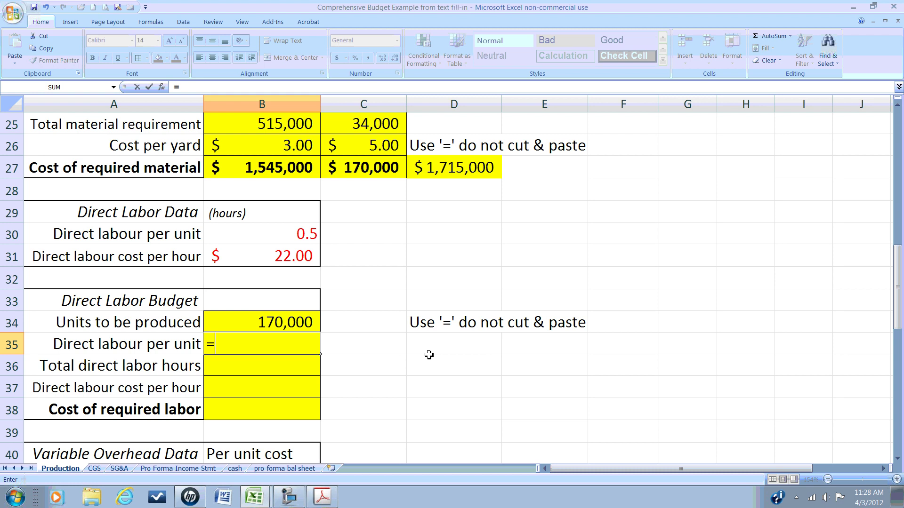
{"action": "key", "text": "Up"}
{"action": "key", "text": "Up"}
{"action": "key", "text": "Up"}
{"action": "key", "text": "Up"}
{"action": "key", "text": "Up"}
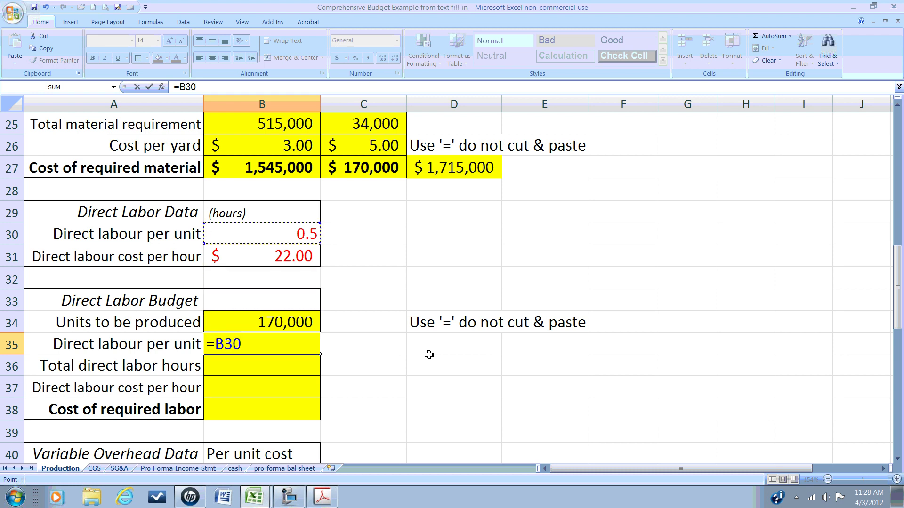
{"action": "key", "text": "Return"}
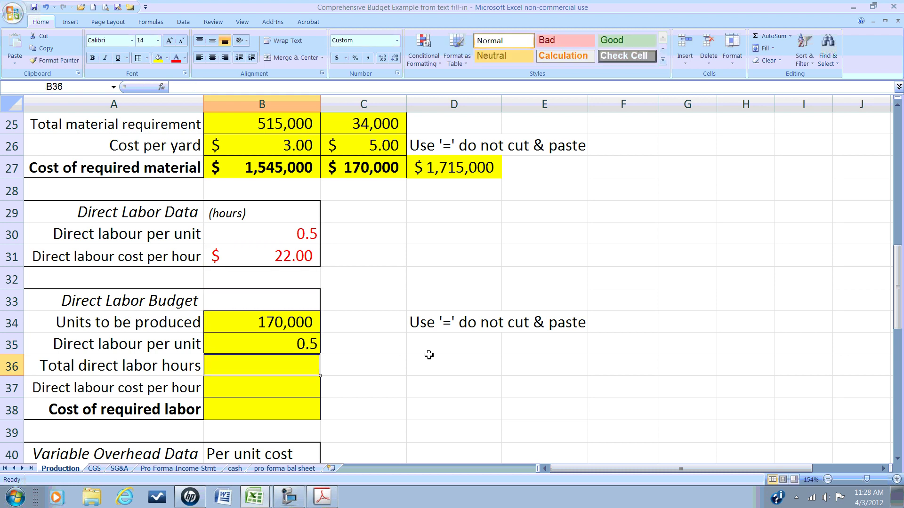
Step: Calculate the total direct labor hours in B36 with the formula =B34*B35
{"action": "type", "text": "="}
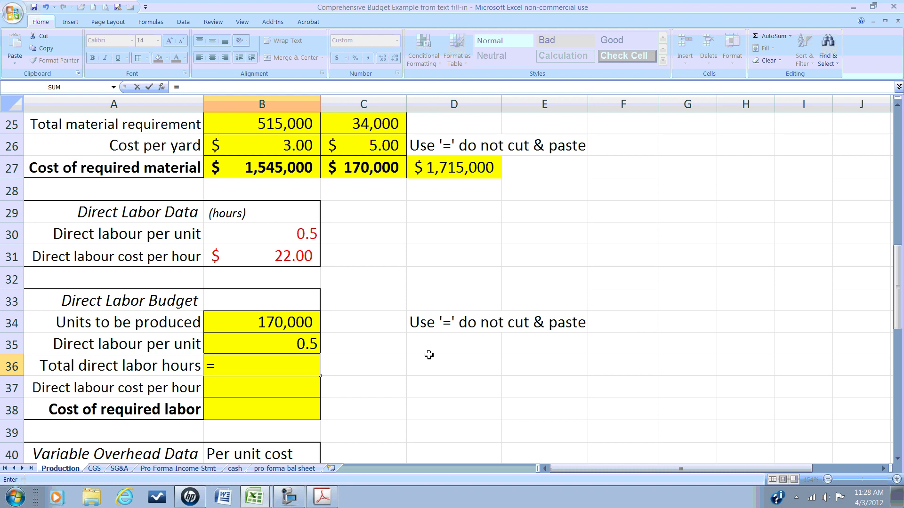
{"action": "key", "text": "Up"}
{"action": "key", "text": "Up"}
{"action": "type", "text": "*"}
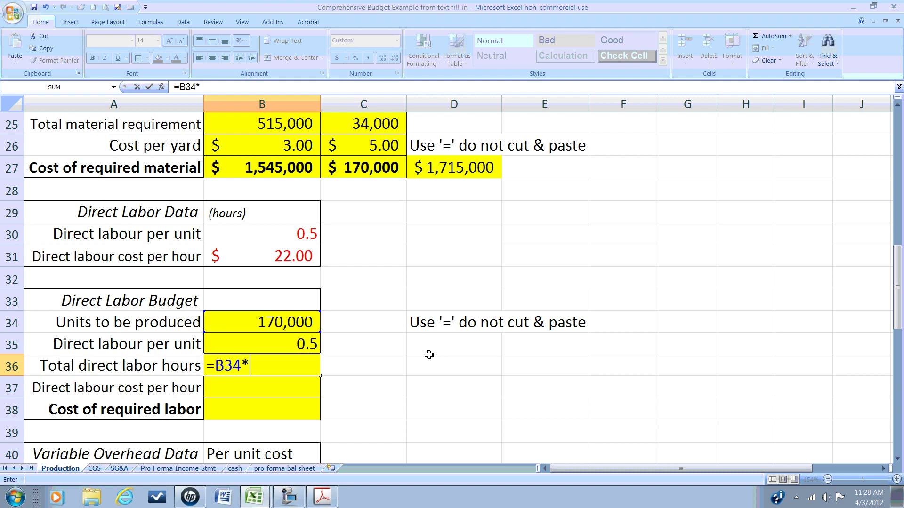
{"action": "key", "text": "Up"}
{"action": "key", "text": "Return"}
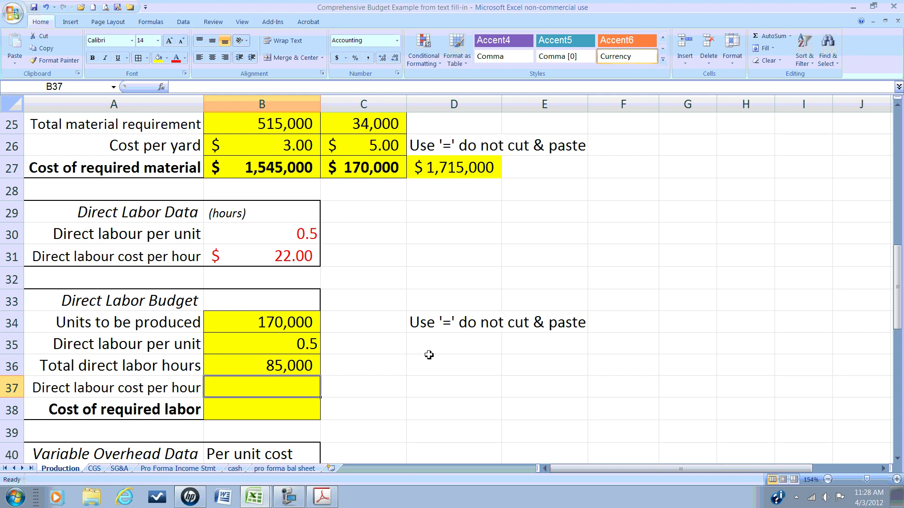
Step: Link the direct labour cost per hour in B37 to the Direct Labor Data with =B31
{"action": "type", "text": "="}
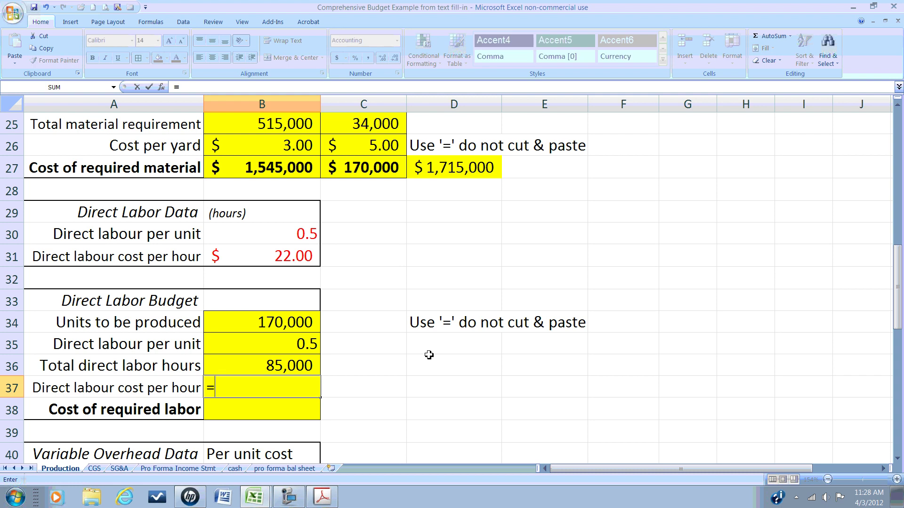
{"action": "key", "text": "Up"}
{"action": "key", "text": "Up"}
{"action": "key", "text": "Up"}
{"action": "key", "text": "Up"}
{"action": "key", "text": "Up"}
{"action": "key", "text": "Up"}
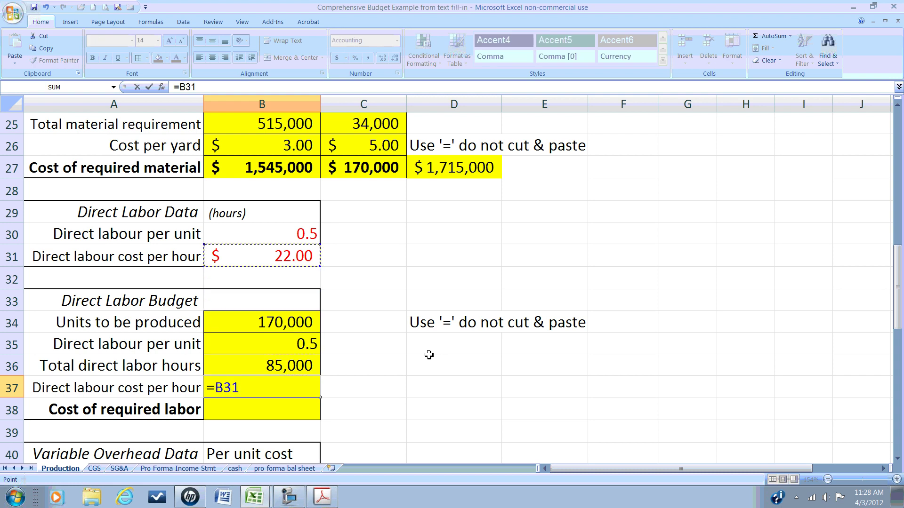
{"action": "key", "text": "Return"}
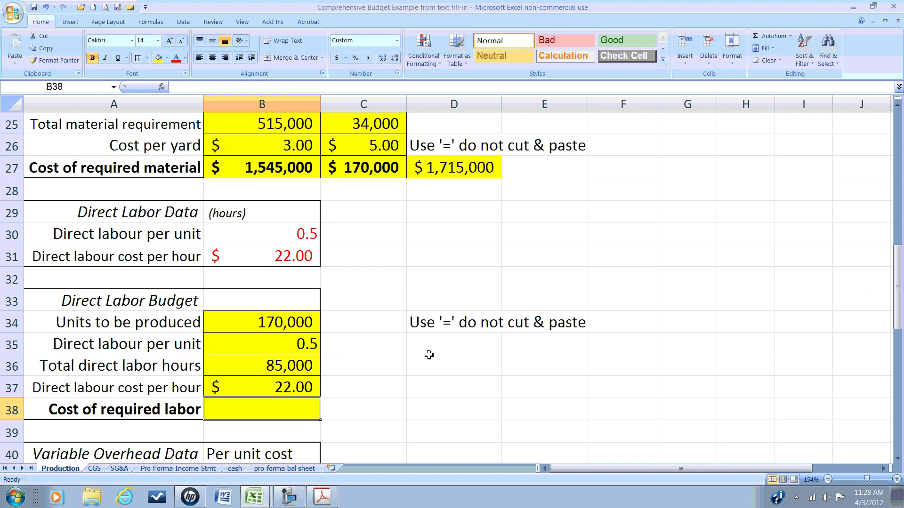
Step: Calculate the cost of required labor in B38 of the Direct Labor Budget with the formula =B36*B37
{"action": "type", "text": "+"}
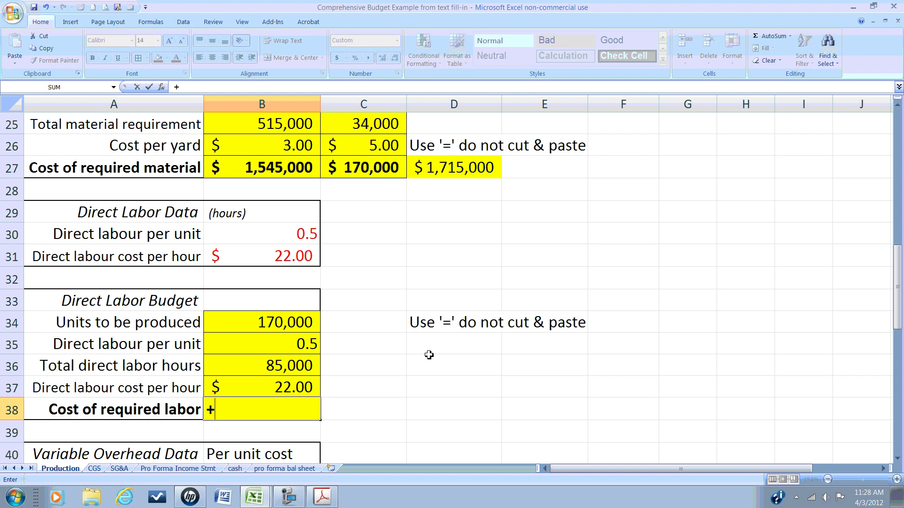
{"action": "key", "text": "Up"}
{"action": "key", "text": "Up"}
{"action": "type", "text": "*"}
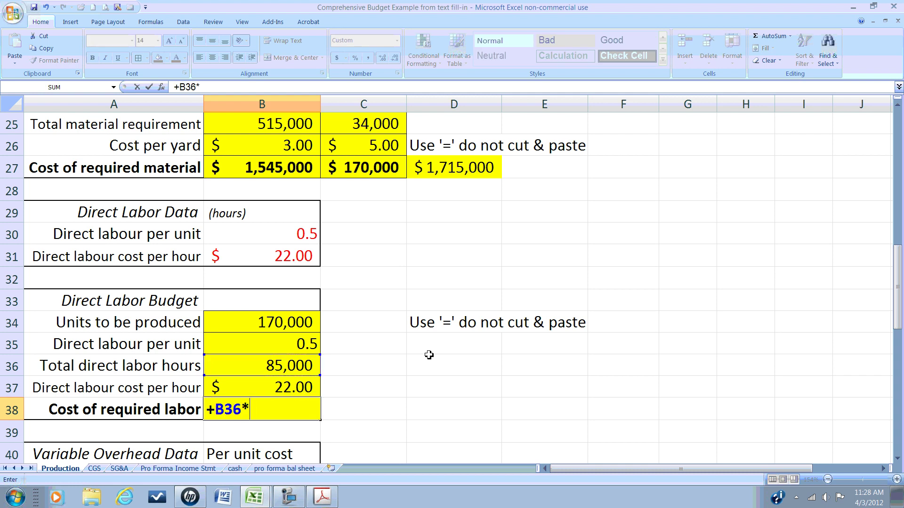
{"action": "key", "text": "Up"}
{"action": "key", "text": "Return"}
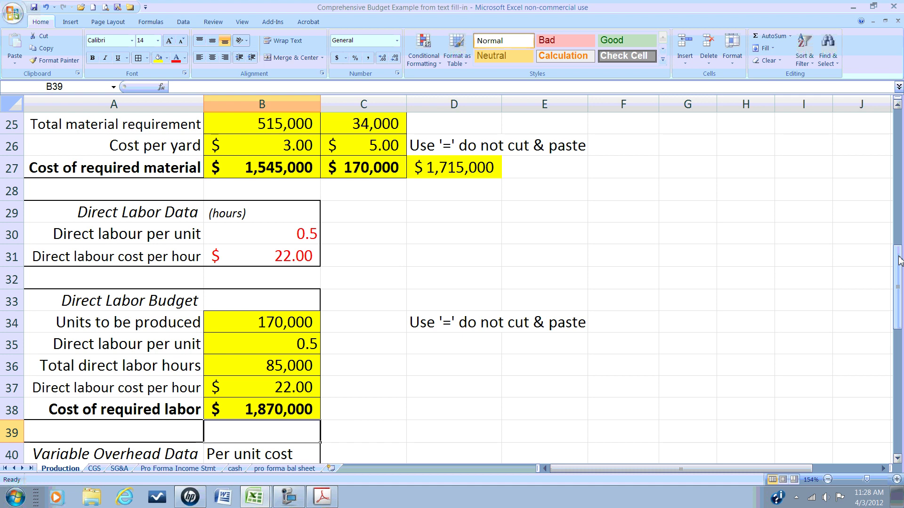
Step: Link the units to be produced in B46 of the Budgeted Manufacturing Overhead to the production budget with =B10
{"action": "left_click_drag", "start_coordinate": [898, 262], "coordinate": [899, 346]}
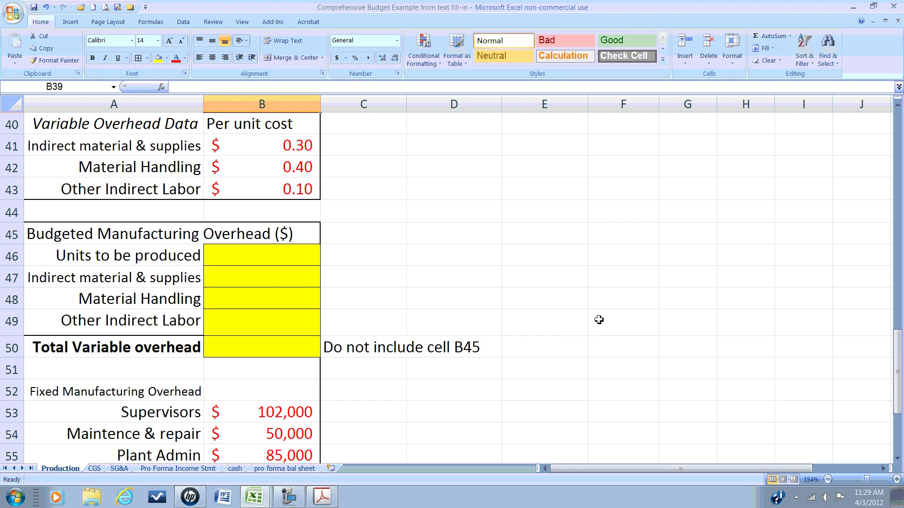
{"action": "left_click", "coordinate": [286, 255]}
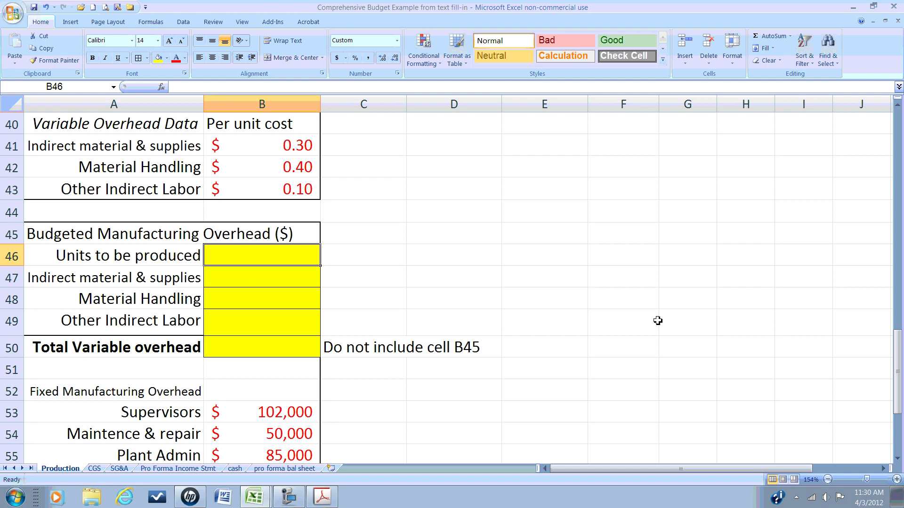
{"action": "type", "text": "="}
{"action": "key", "text": "Up"}
{"action": "key", "text": "Up"}
{"action": "key", "text": "Up"}
{"action": "key", "text": "Up"}
{"action": "key", "text": "Up"}
{"action": "key", "text": "Up"}
{"action": "key", "text": "Up"}
{"action": "key", "text": "Up"}
{"action": "key", "text": "Up"}
{"action": "key", "text": "Up"}
{"action": "key", "text": "Up"}
{"action": "key", "text": "Up"}
{"action": "key", "text": "Up"}
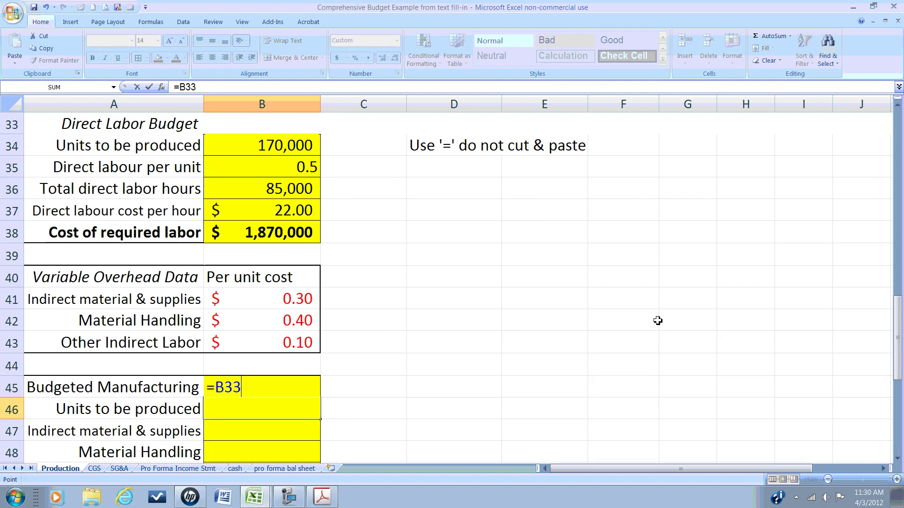
{"action": "key", "text": "Up"}
{"action": "key", "text": "Up"}
{"action": "key", "text": "Up"}
{"action": "key", "text": "Up"}
{"action": "key", "text": "Up"}
{"action": "key", "text": "Up"}
{"action": "key", "text": "Up"}
{"action": "key", "text": "Up"}
{"action": "key", "text": "Up"}
{"action": "key", "text": "Up"}
{"action": "key", "text": "Up"}
{"action": "key", "text": "Up"}
{"action": "key", "text": "Up"}
{"action": "key", "text": "Up"}
{"action": "key", "text": "Up"}
{"action": "key", "text": "Up"}
{"action": "key", "text": "Up"}
{"action": "key", "text": "Up"}
{"action": "key", "text": "Up"}
{"action": "key", "text": "Up"}
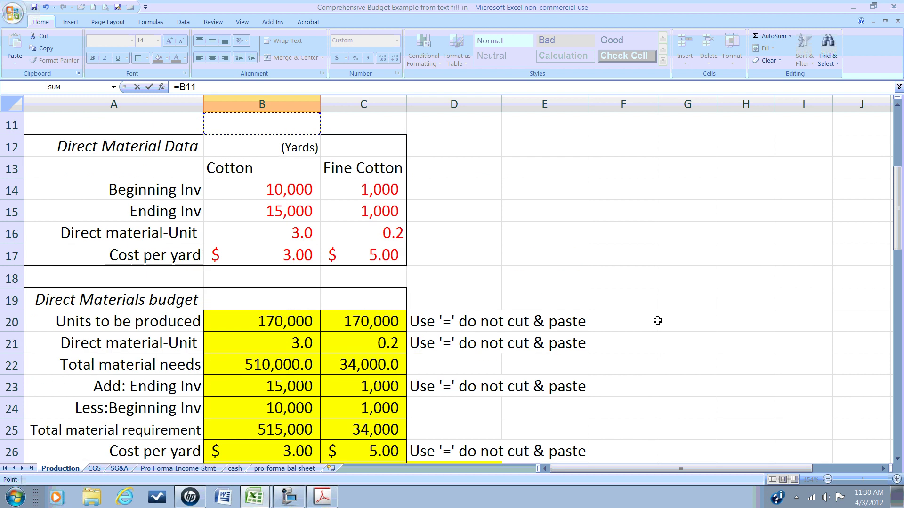
{"action": "key", "text": "Up"}
{"action": "key", "text": "Up"}
{"action": "key", "text": "Down"}
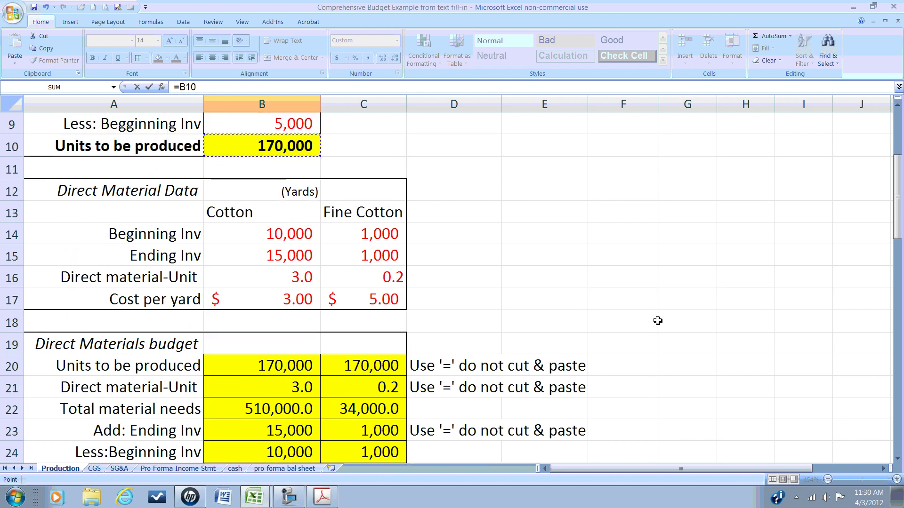
{"action": "key", "text": "Return"}
Step: Calculate the budgeted indirect material & supplies cost in B47 with the formula =B46*B41
{"action": "key", "text": "Down"}
{"action": "key", "text": "Down"}
{"action": "key", "text": "Down"}
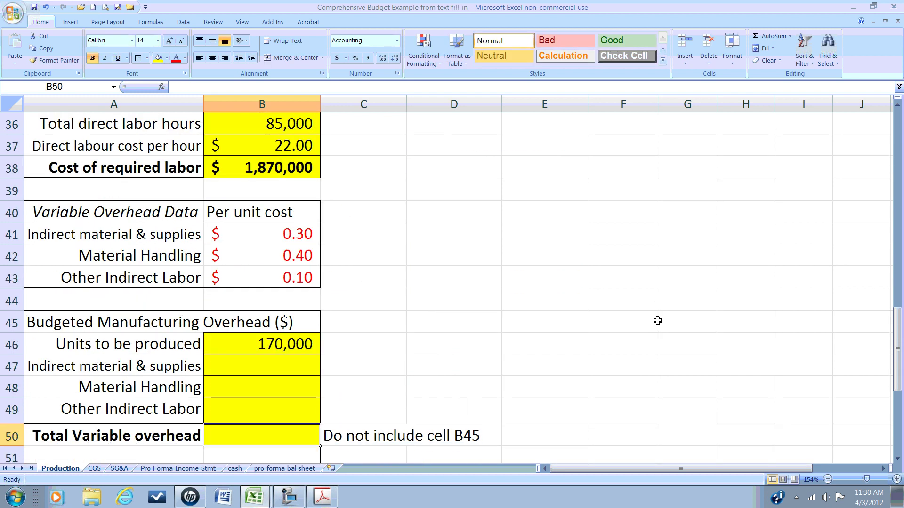
{"action": "key", "text": "Up"}
{"action": "key", "text": "Up"}
{"action": "key", "text": "Up"}
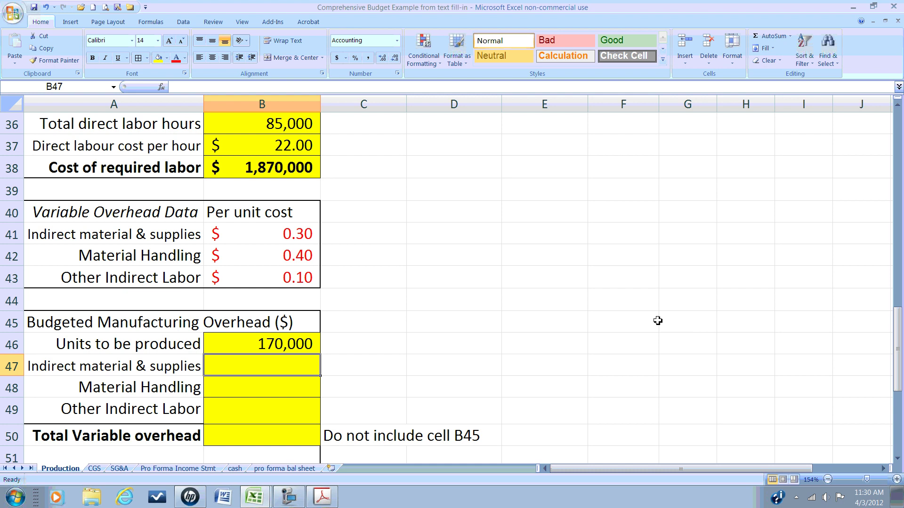
{"action": "type", "text": "+"}
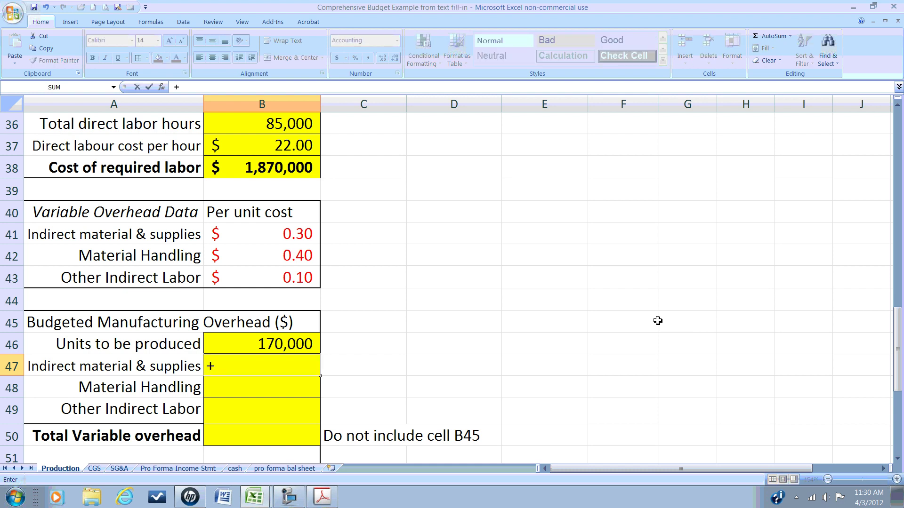
{"action": "key", "text": "Up"}
{"action": "type", "text": "*"}
{"action": "key", "text": "Up"}
{"action": "key", "text": "Up"}
{"action": "key", "text": "Up"}
{"action": "key", "text": "Up"}
{"action": "key", "text": "Up"}
{"action": "key", "text": "Up"}
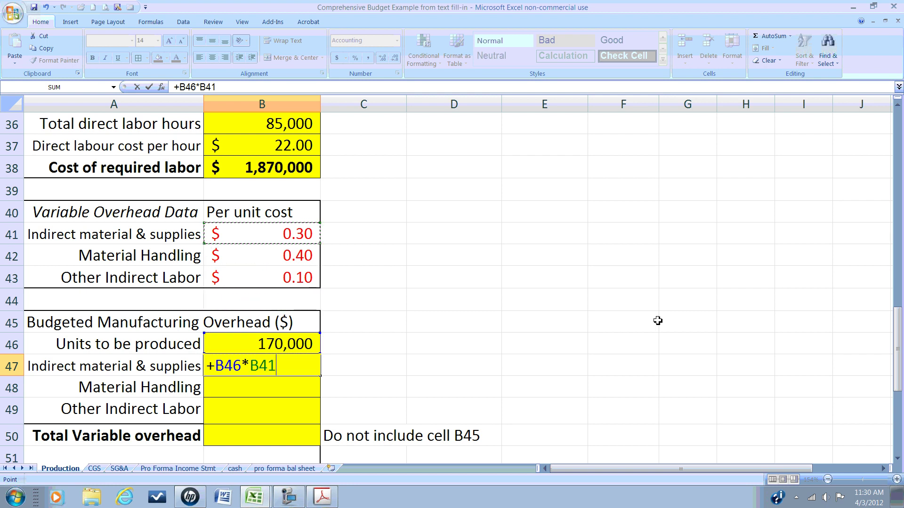
{"action": "key", "text": "Return"}
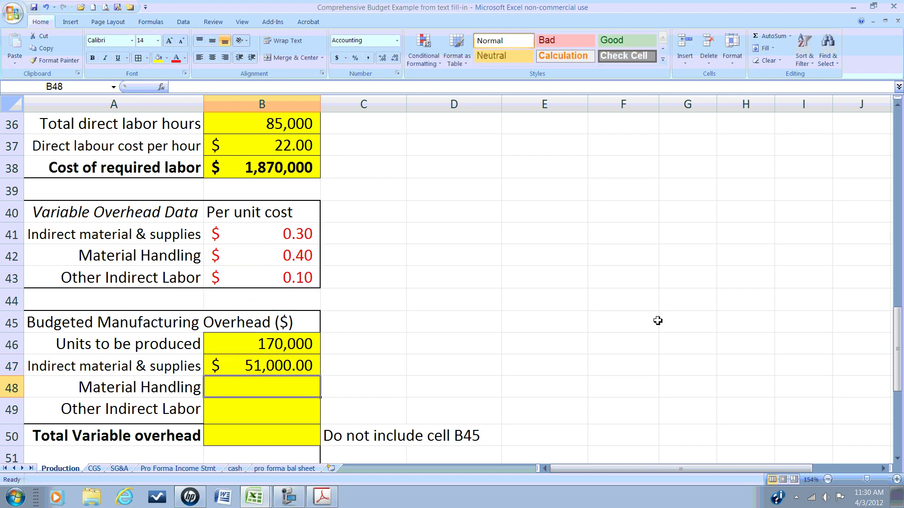
Step: Calculate the budgeted material handling cost in B48 with the formula =B46*B42
{"action": "type", "text": "="}
{"action": "key", "text": "Up"}
{"action": "key", "text": "Up"}
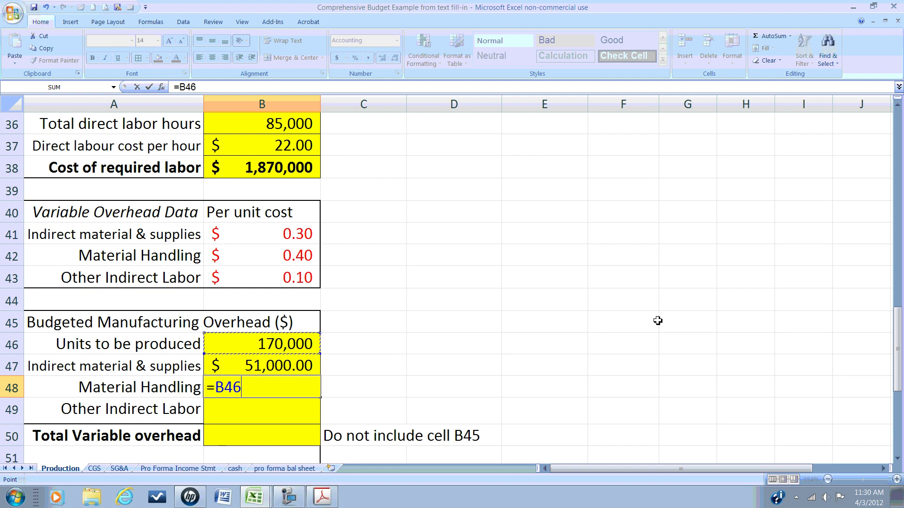
{"action": "type", "text": "*"}
{"action": "key", "text": "Up"}
{"action": "key", "text": "Up"}
{"action": "key", "text": "Up"}
{"action": "key", "text": "Up"}
{"action": "key", "text": "Up"}
{"action": "key", "text": "Up"}
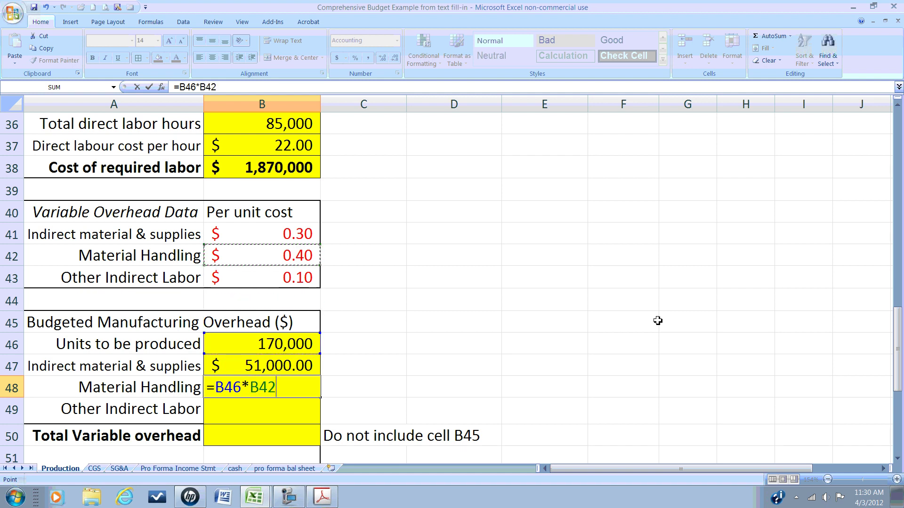
{"action": "key", "text": "Return"}
Step: Calculate the budgeted other indirect labor cost in B49 with the formula =B46*B43
{"action": "type", "text": "+"}
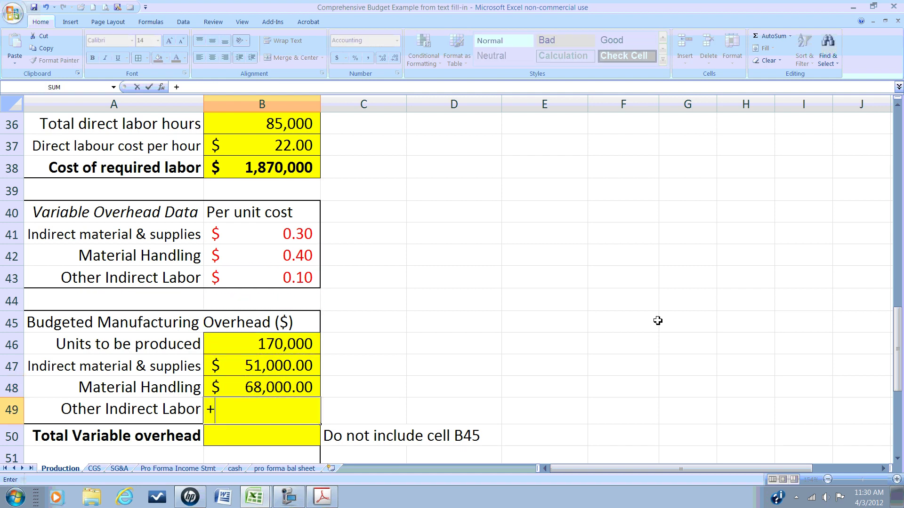
{"action": "key", "text": "Up"}
{"action": "key", "text": "Up"}
{"action": "key", "text": "Up"}
{"action": "key", "text": "Up"}
{"action": "key", "text": "Down"}
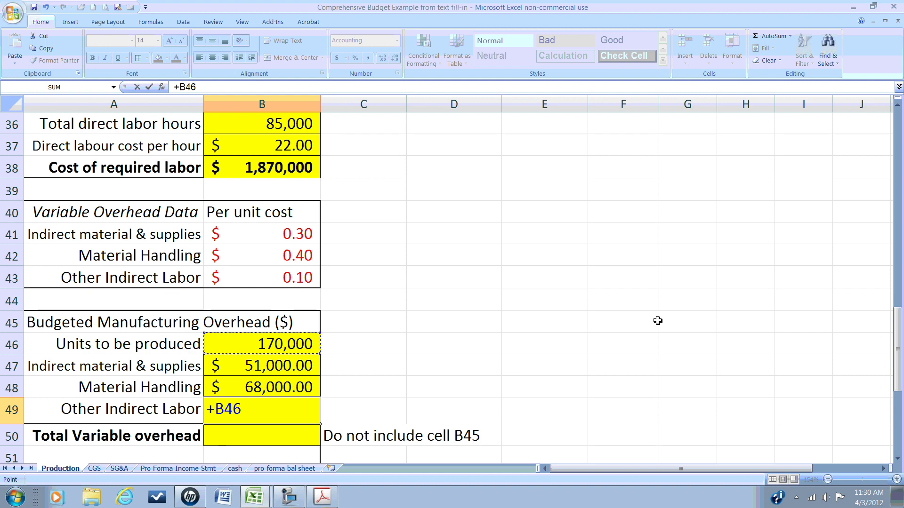
{"action": "type", "text": "*"}
{"action": "key", "text": "Up"}
{"action": "key", "text": "Up"}
{"action": "key", "text": "Up"}
{"action": "key", "text": "Up"}
{"action": "key", "text": "Up"}
{"action": "key", "text": "Up"}
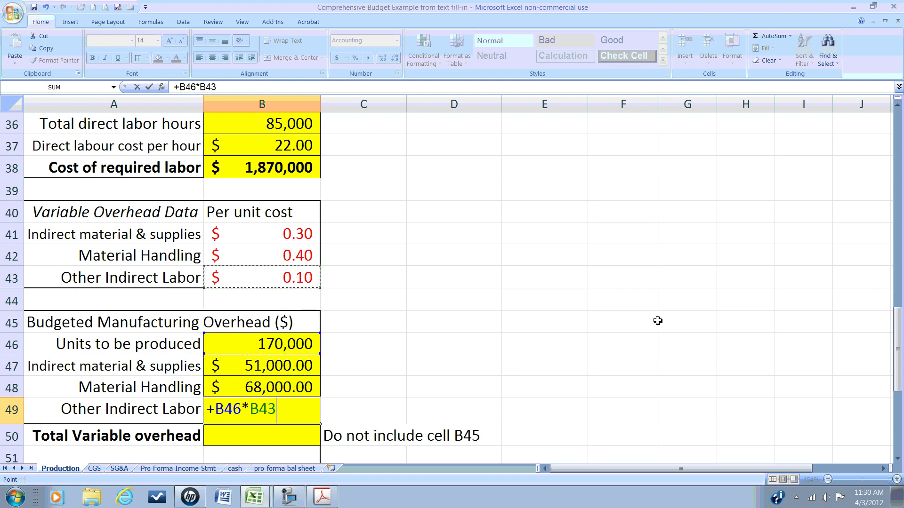
{"action": "key", "text": "Return"}
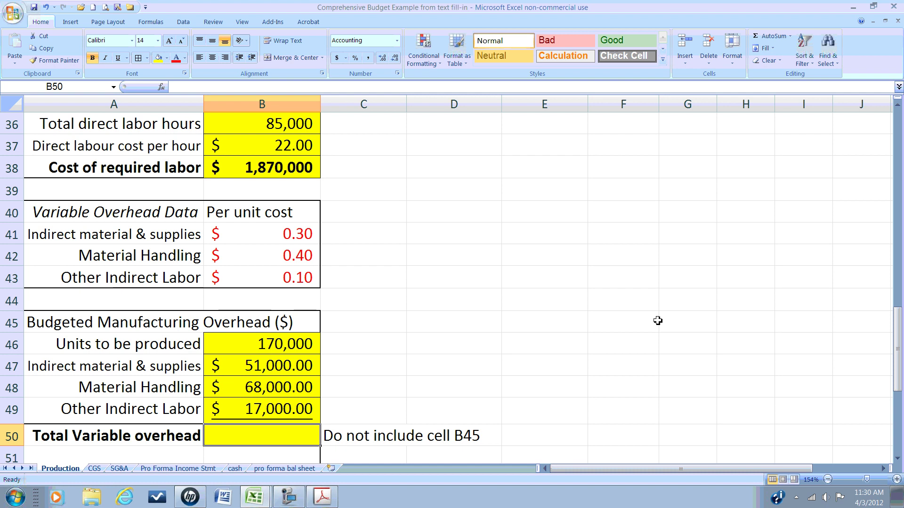
Step: Calculate the total variable overhead in B50 by adding the three cost cells with =B49+B48+B47, leaving out the units
{"action": "type", "text": "+"}
{"action": "key", "text": "Up"}
{"action": "type", "text": "+"}
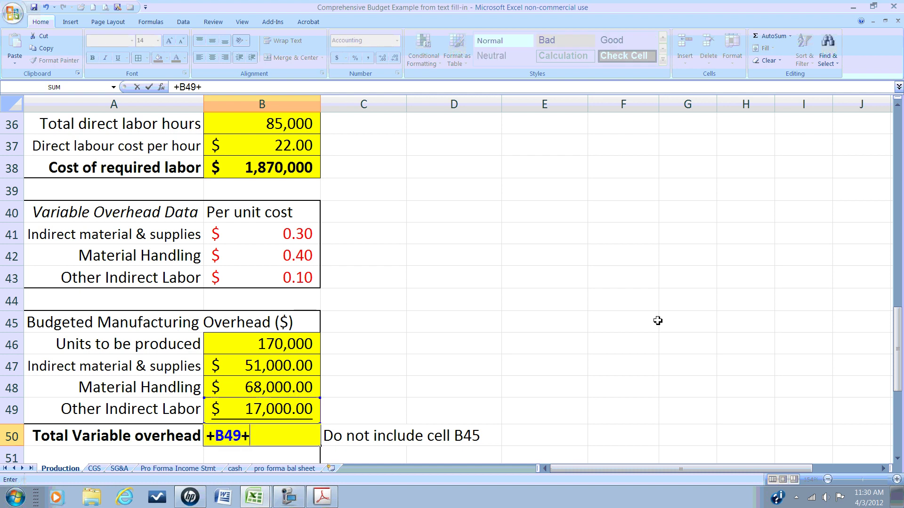
{"action": "key", "text": "Up"}
{"action": "key", "text": "Up"}
{"action": "type", "text": "+"}
{"action": "key", "text": "Up"}
{"action": "key", "text": "Up"}
{"action": "key", "text": "Up"}
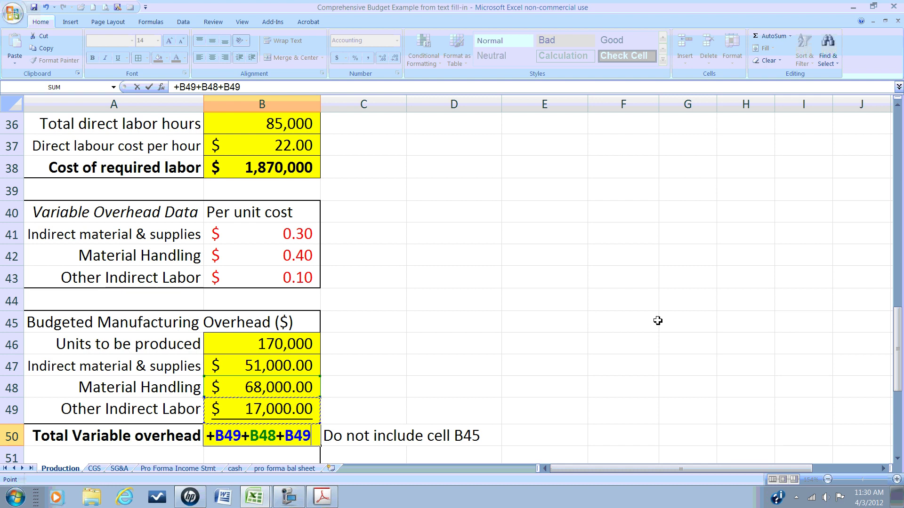
{"action": "key", "text": "Return"}
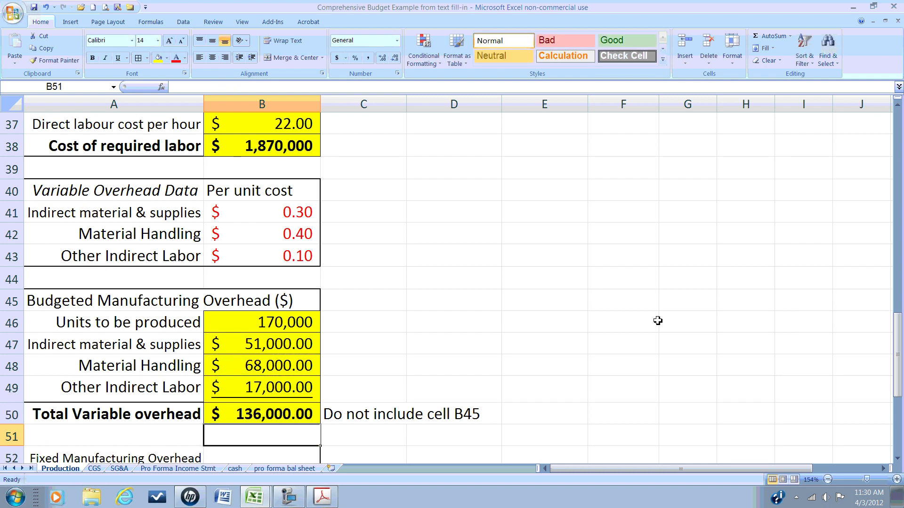
Step: Total the fixed manufacturing overhead items in B61 with AutoSum, using =SUM(B53:B60)
{"action": "key", "text": "Down"}
{"action": "key", "text": "Down"}
{"action": "key", "text": "Down"}
{"action": "key", "text": "Down"}
{"action": "key", "text": "Down"}
{"action": "key", "text": "Down"}
{"action": "key", "text": "Down"}
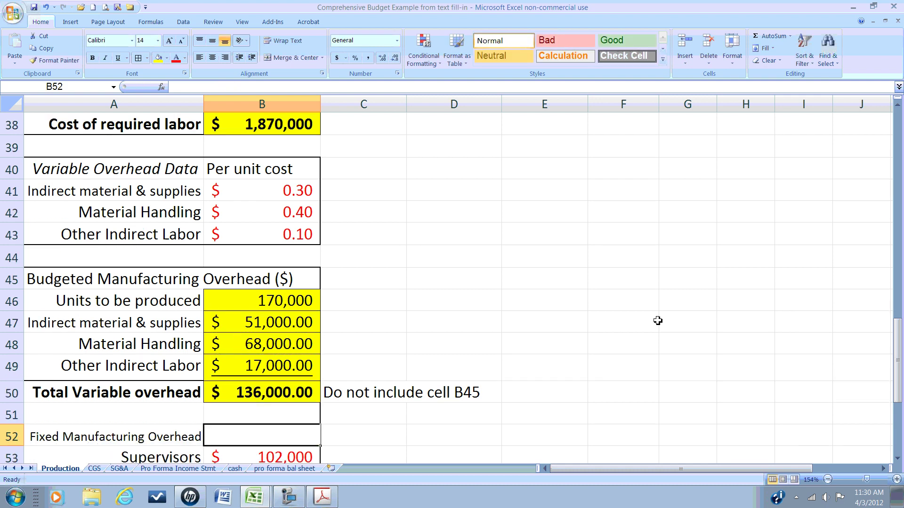
{"action": "key", "text": "Down"}
{"action": "key", "text": "Down"}
{"action": "key", "text": "Down"}
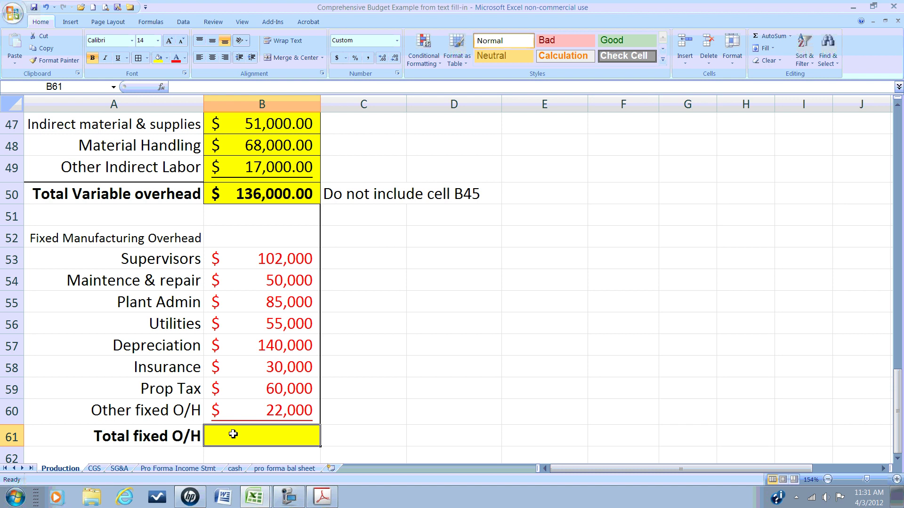
{"action": "left_click", "coordinate": [765, 37]}
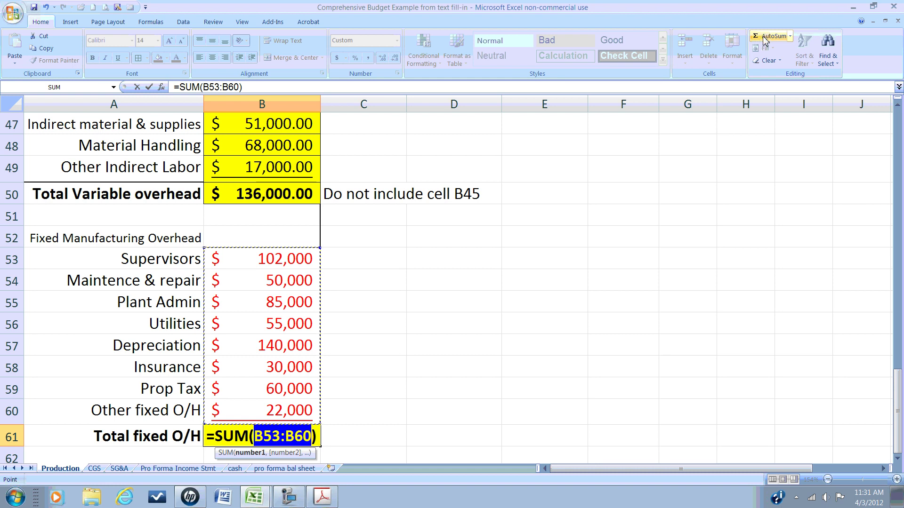
{"action": "left_click", "coordinate": [765, 38]}
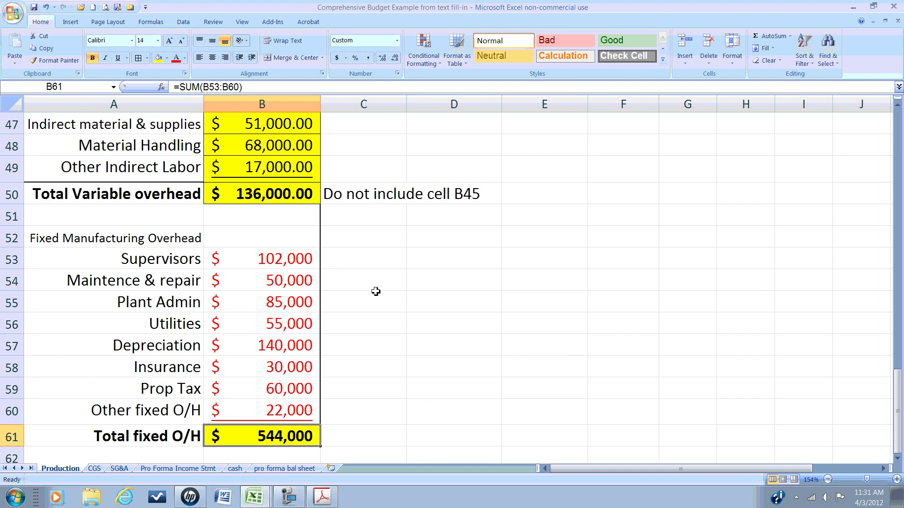
{"action": "left_click", "coordinate": [297, 500]}
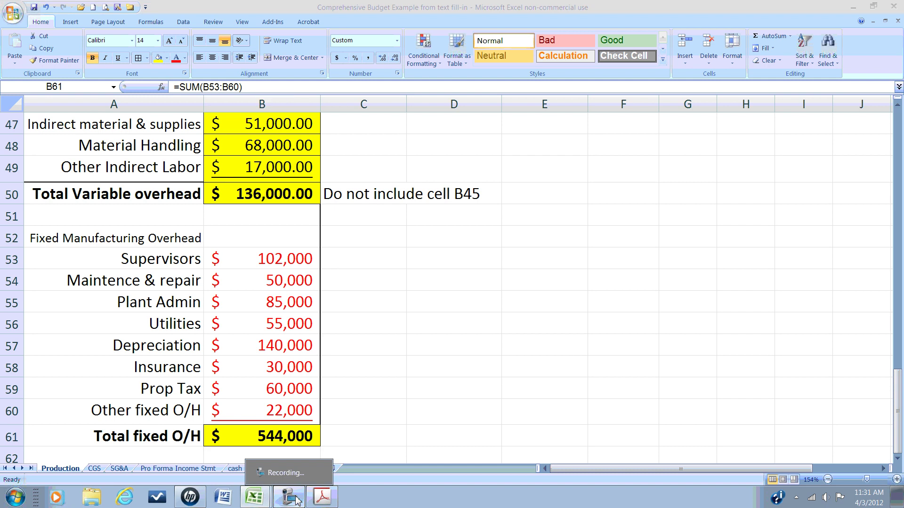